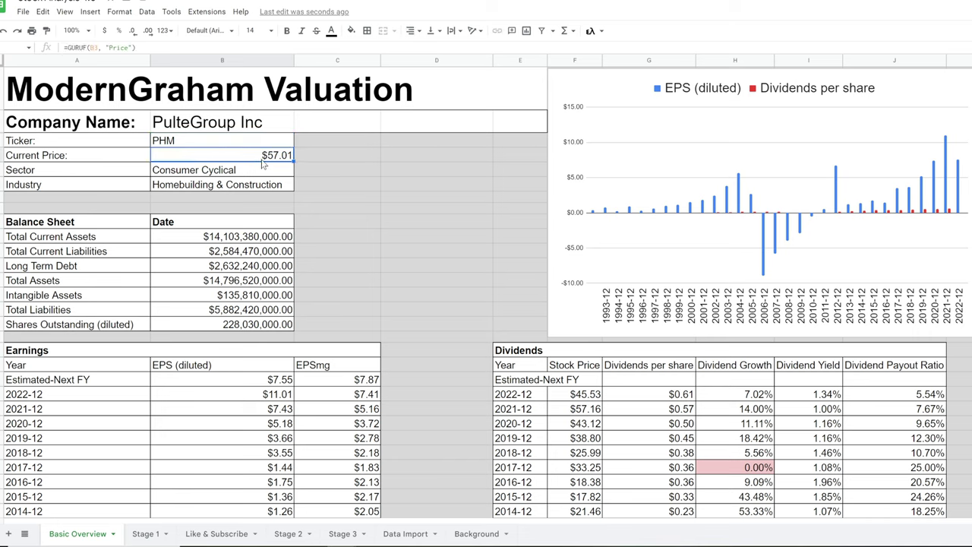
Step: Review PulteGroup's sector and industry, then each balance sheet item from Total Current Assets to Shares Outstanding (diluted) and the corresponding values
{"action": "left_click", "coordinate": [262, 174]}
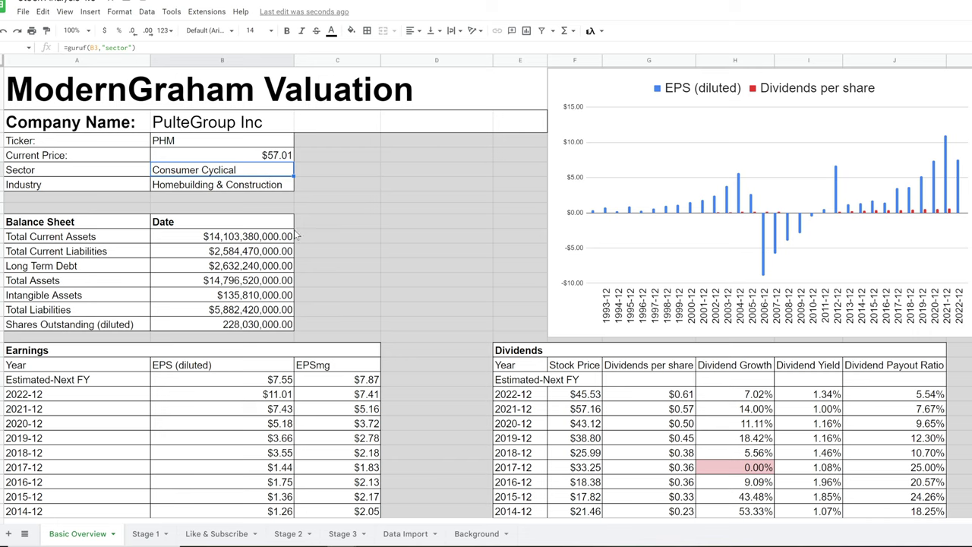
{"action": "left_click", "coordinate": [274, 189]}
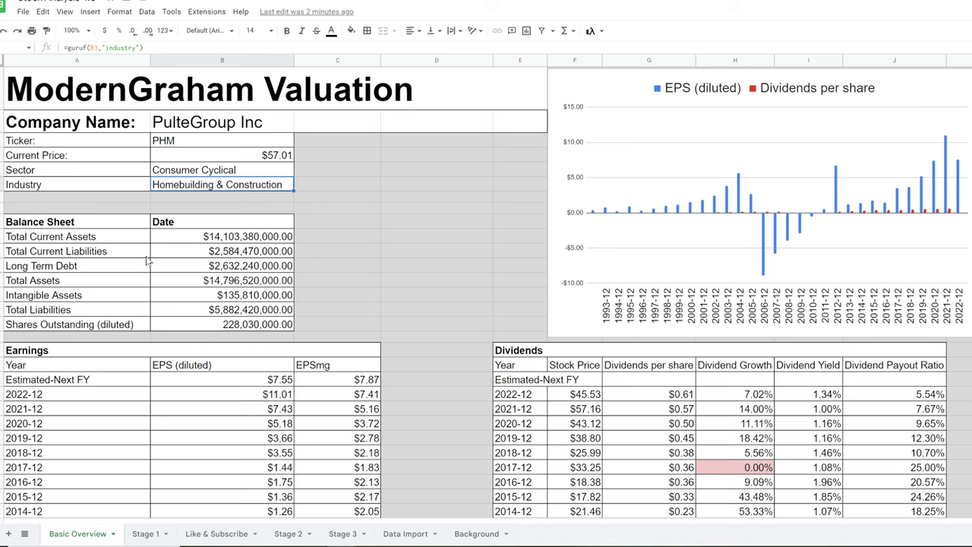
{"action": "left_click_drag", "start_coordinate": [135, 242], "coordinate": [132, 325]}
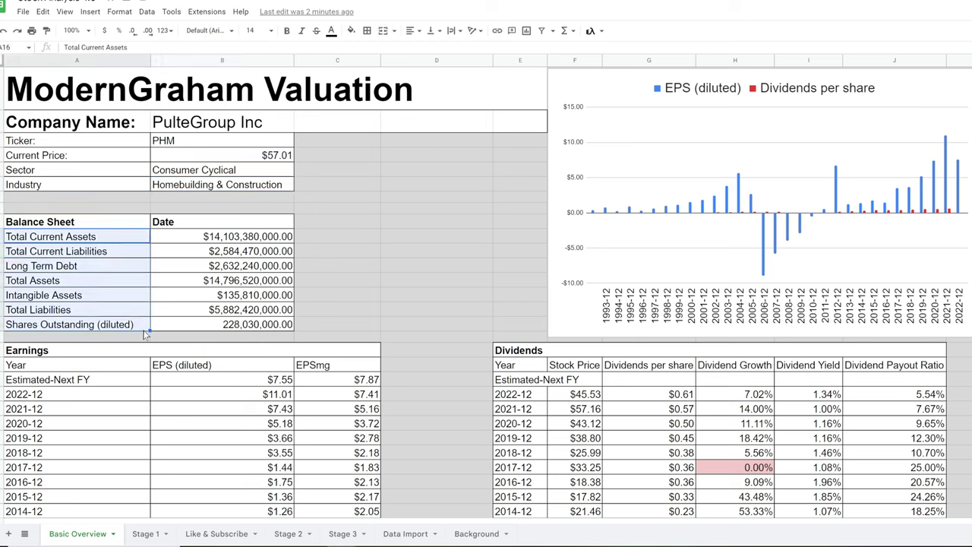
{"action": "left_click", "coordinate": [123, 242]}
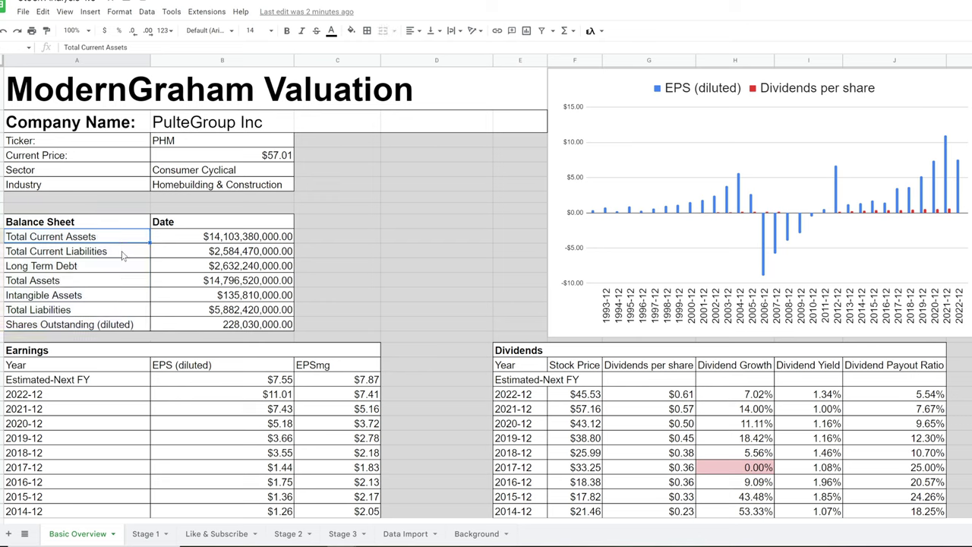
{"action": "left_click", "coordinate": [122, 253]}
{"action": "left_click", "coordinate": [123, 267]}
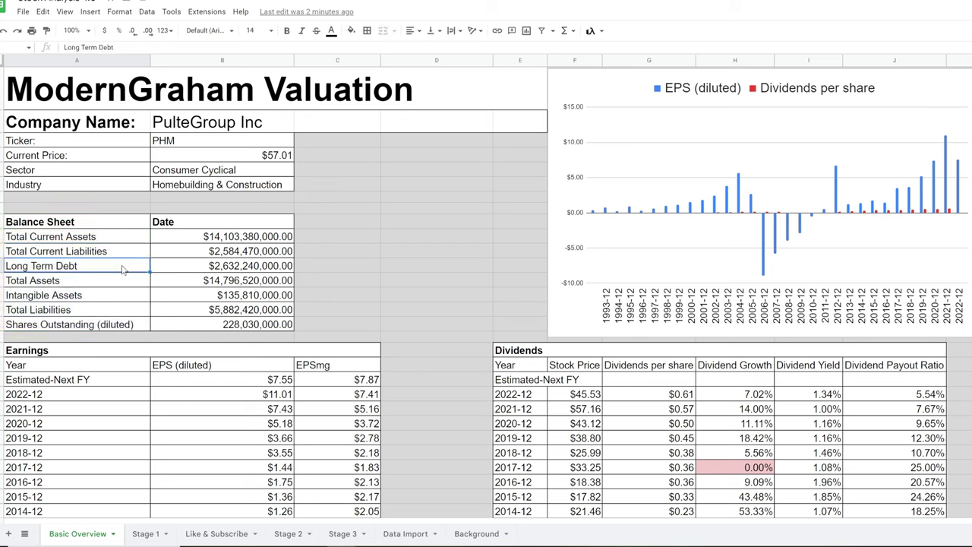
{"action": "left_click", "coordinate": [124, 283]}
{"action": "left_click", "coordinate": [119, 297]}
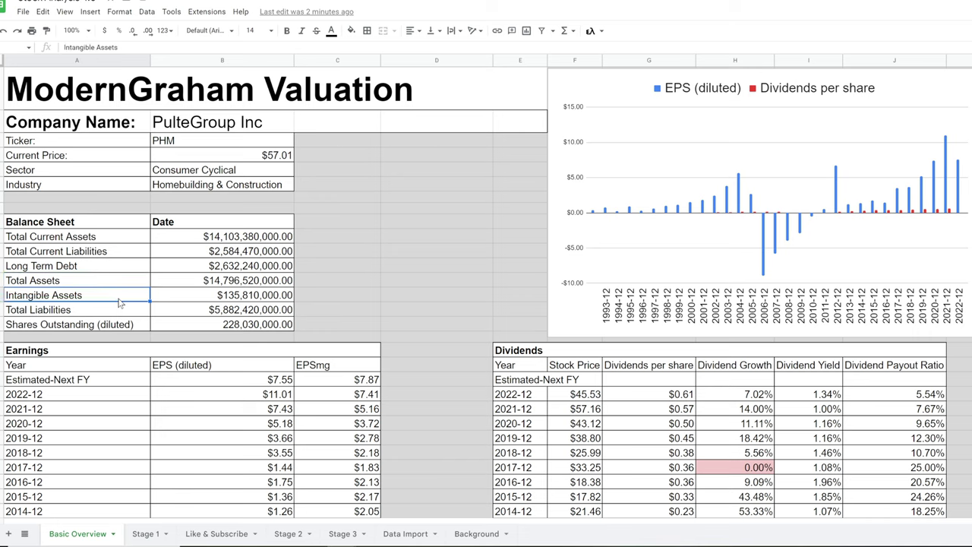
{"action": "left_click", "coordinate": [121, 313]}
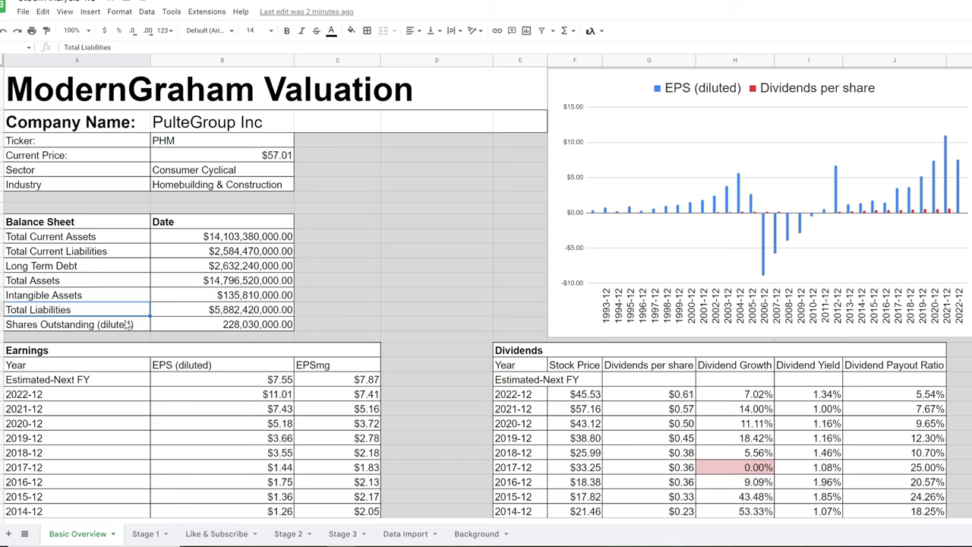
{"action": "left_click", "coordinate": [133, 327]}
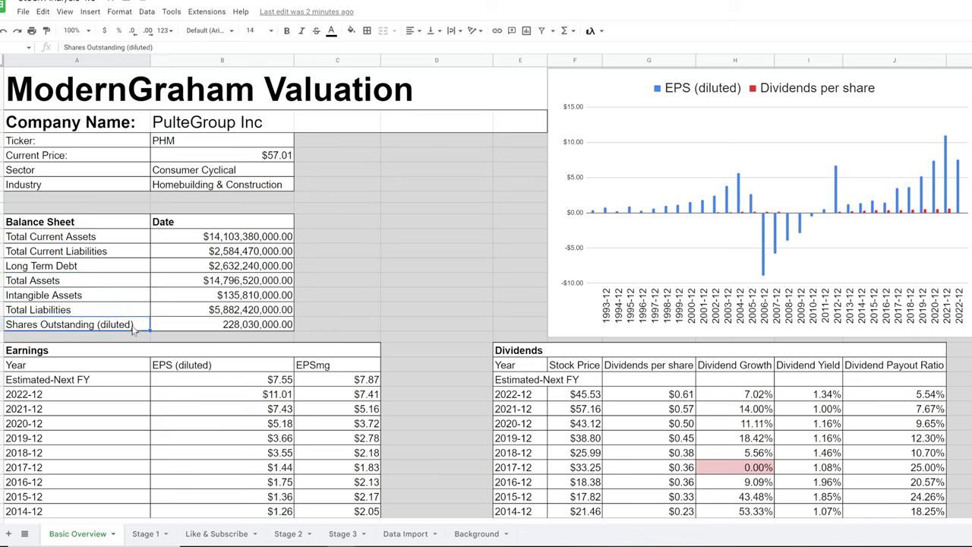
{"action": "left_click_drag", "start_coordinate": [193, 240], "coordinate": [182, 332]}
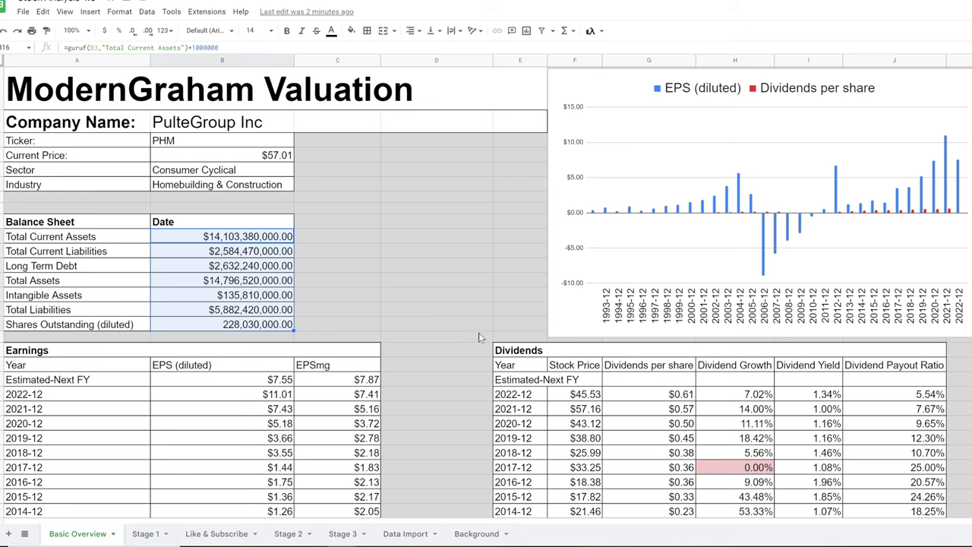
Step: Examine the chart of diluted EPS and dividends per share, focusing on the years from 2006-12 to 2010-12
{"action": "left_click", "coordinate": [575, 335]}
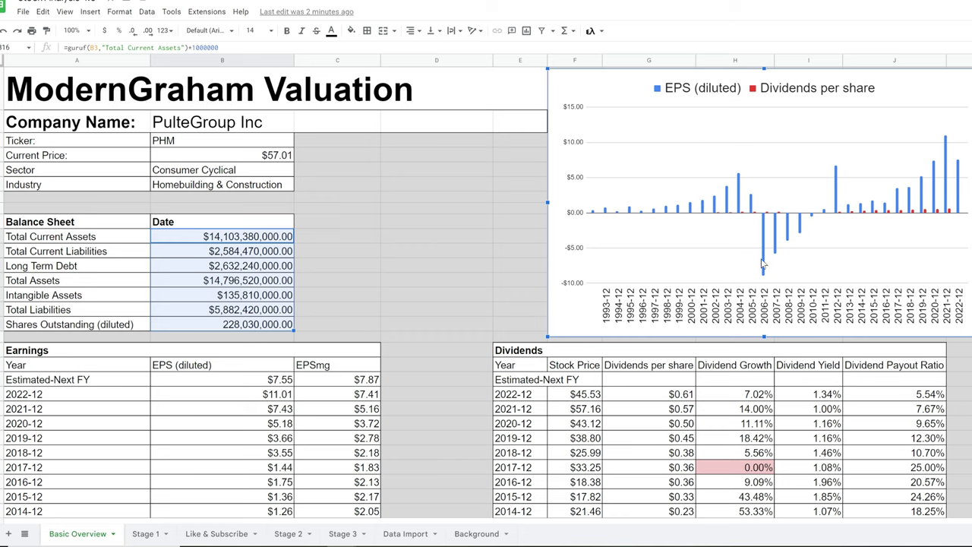
{"action": "mouse_move", "coordinate": [765, 274]}
{"action": "mouse_move", "coordinate": [813, 219]}
Step: Examine the Earnings table: diluted EPS for 2007-12 to 2011-12, the EPSmg column, and the five most recent EPS values behind the Estimated-Next FY EPSmg
{"action": "scroll", "coordinate": [374, 296], "scroll_direction": "down", "scroll_amount": 3}
{"action": "scroll", "coordinate": [212, 275], "scroll_direction": "down", "scroll_amount": 3}
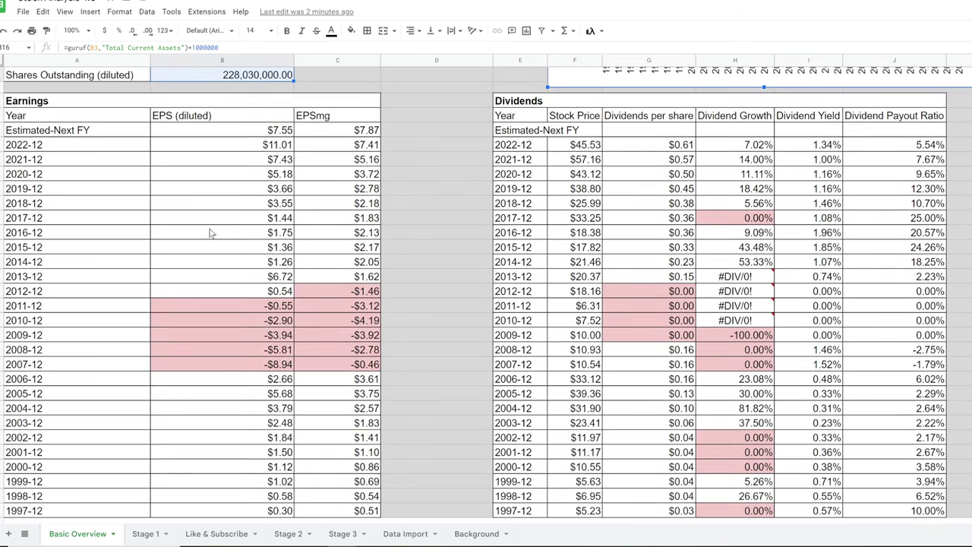
{"action": "left_click_drag", "start_coordinate": [212, 302], "coordinate": [218, 367]}
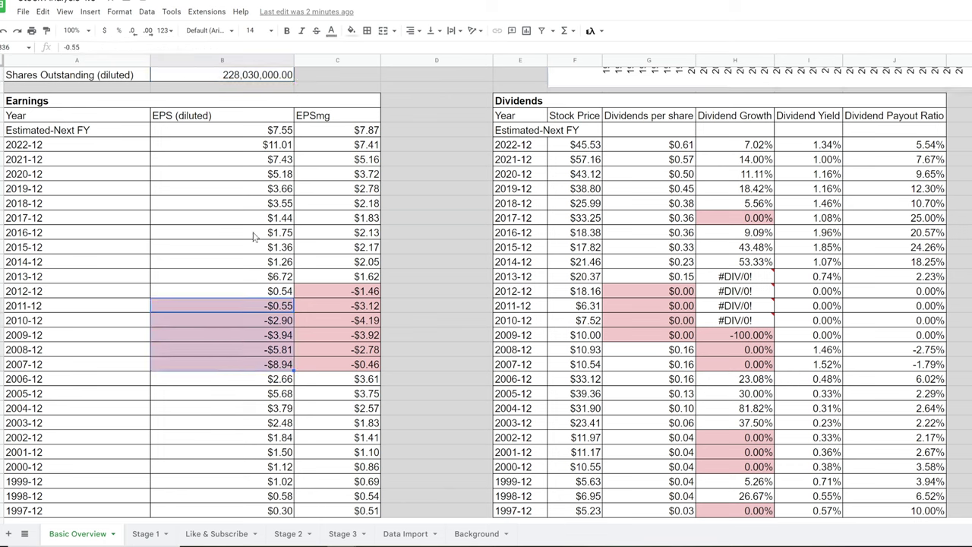
{"action": "left_click_drag", "start_coordinate": [337, 130], "coordinate": [337, 160]}
{"action": "left_click_drag", "start_coordinate": [334, 203], "coordinate": [333, 508]}
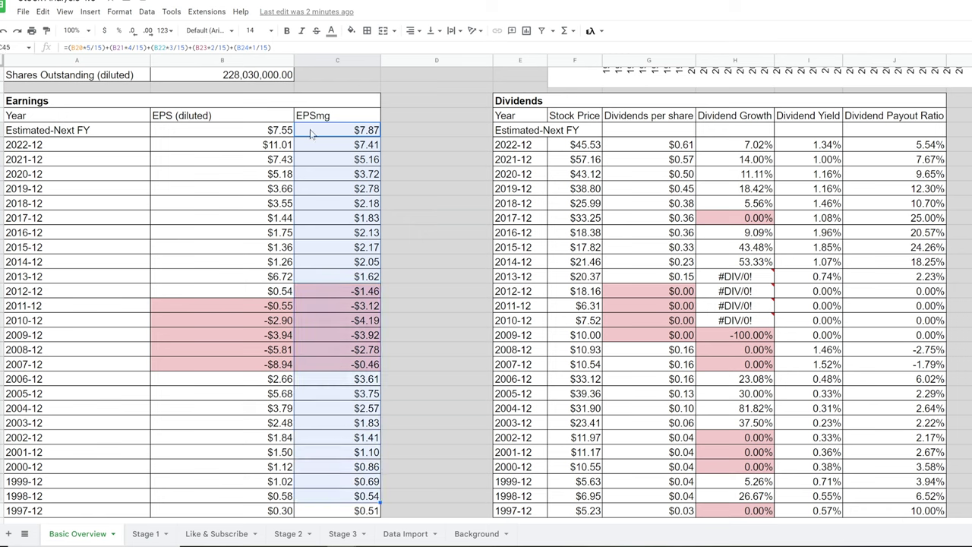
{"action": "left_click_drag", "start_coordinate": [280, 132], "coordinate": [264, 196]}
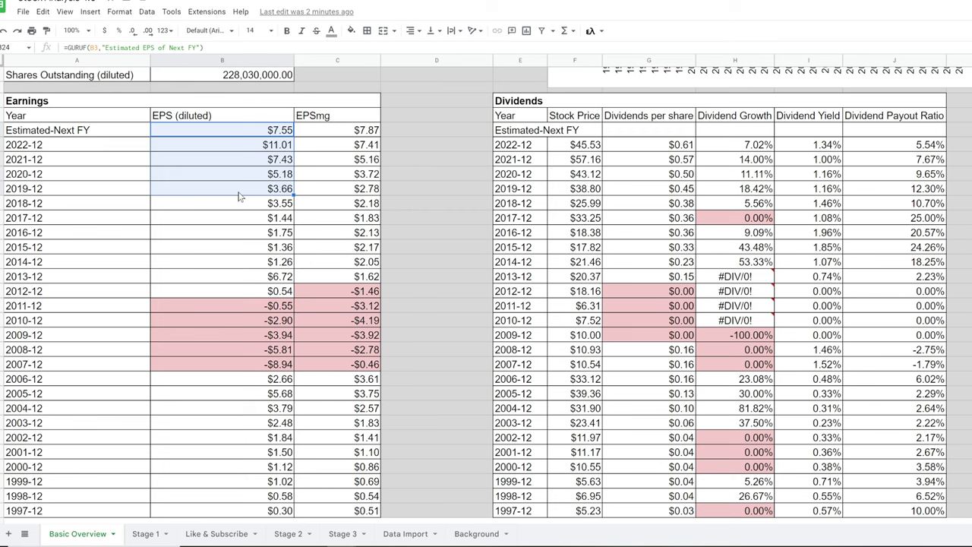
{"action": "left_click", "coordinate": [324, 134]}
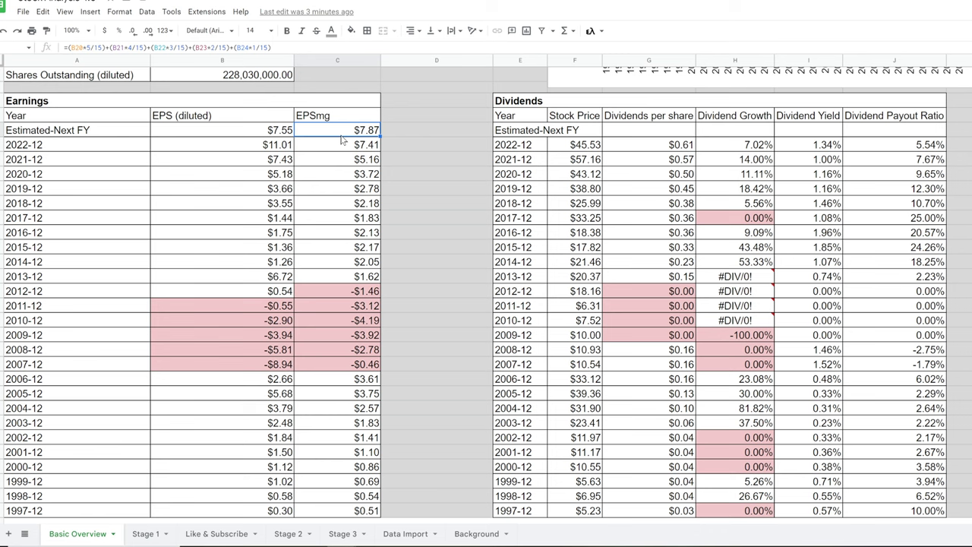
Step: Examine the Dividends table: dividends per share for 2009-12 to 2012-12 and 2013-12 to 2022-12, and the 2022-12 dividend yield
{"action": "left_click_drag", "start_coordinate": [645, 147], "coordinate": [636, 343]}
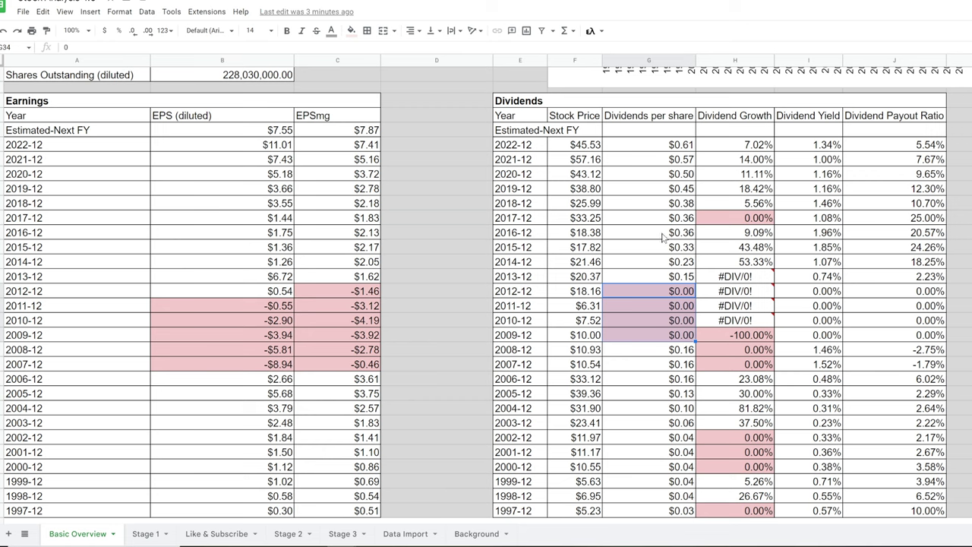
{"action": "left_click_drag", "start_coordinate": [658, 277], "coordinate": [657, 145]}
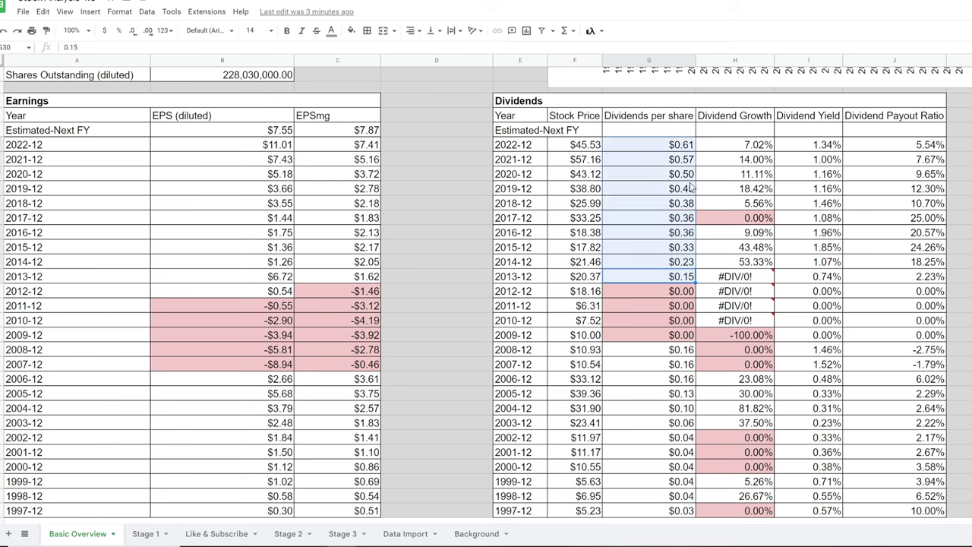
{"action": "left_click", "coordinate": [644, 220]}
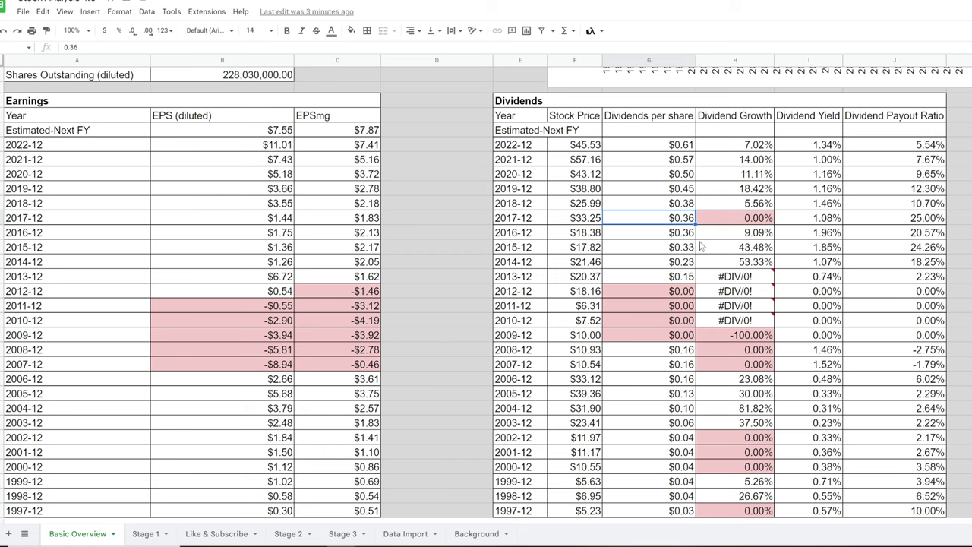
{"action": "left_click", "coordinate": [796, 146]}
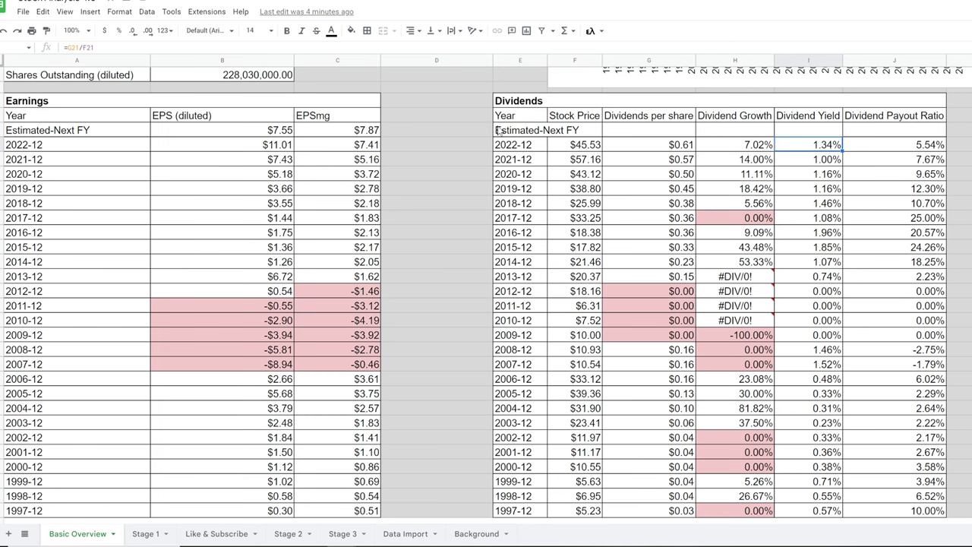
Step: On the Stage 1 sheet, check the Defensive Investor tests for market cap, current ratio, ten-year earnings stability and dividend record
{"action": "left_click", "coordinate": [145, 533]}
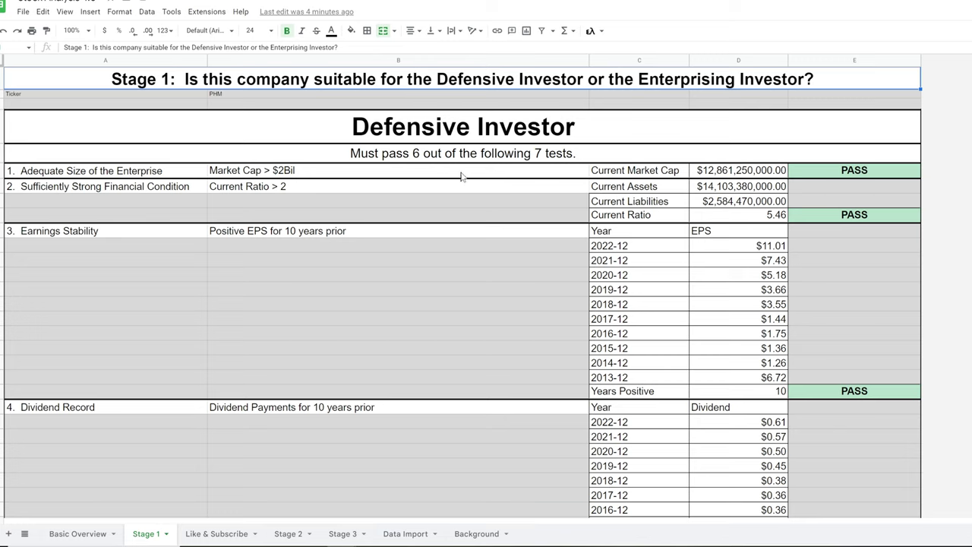
{"action": "left_click", "coordinate": [764, 177]}
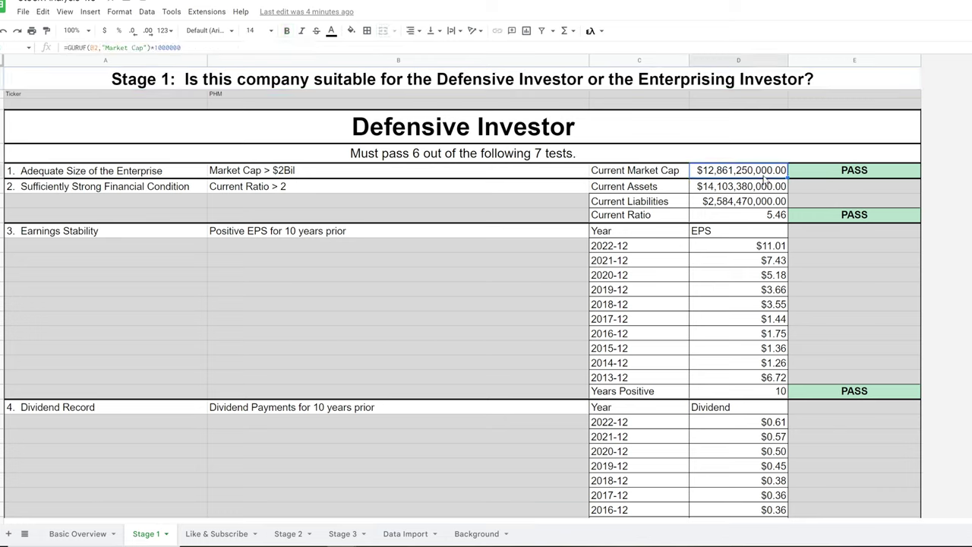
{"action": "left_click", "coordinate": [748, 220]}
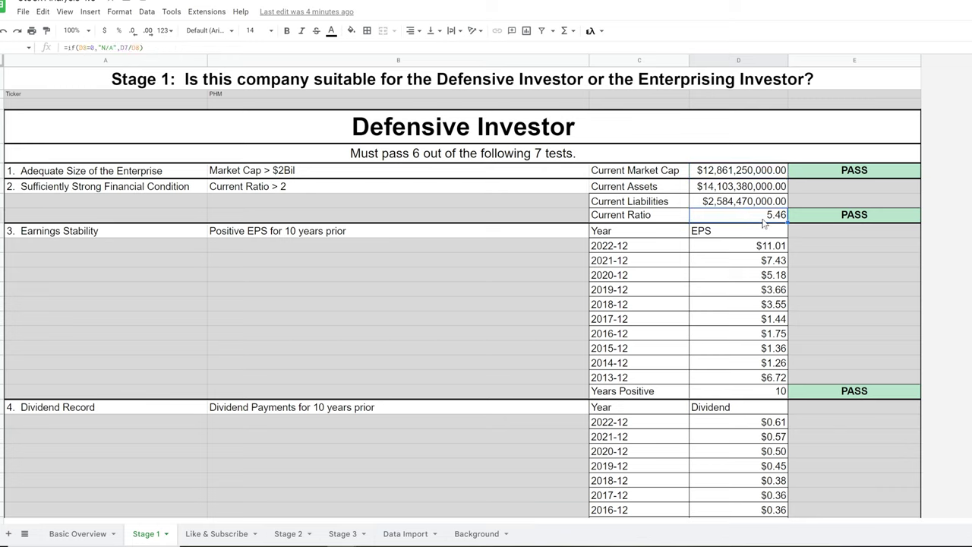
{"action": "left_click_drag", "start_coordinate": [720, 246], "coordinate": [722, 377]}
{"action": "scroll", "coordinate": [721, 341], "scroll_direction": "down", "scroll_amount": 2}
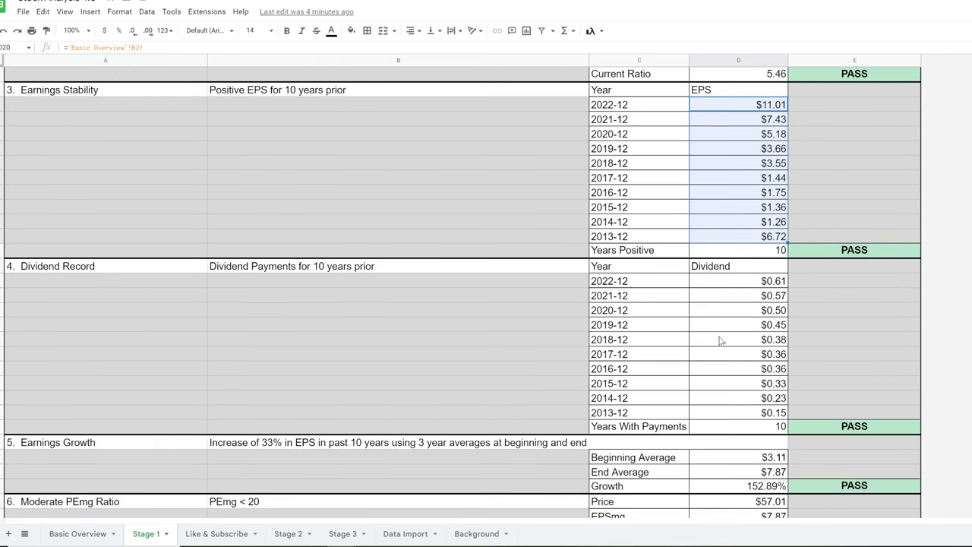
{"action": "left_click_drag", "start_coordinate": [737, 284], "coordinate": [735, 414]}
Step: Check the Defensive Investor tests for earnings growth, PEmg ratio and price to assets, and the total score
{"action": "scroll", "coordinate": [737, 320], "scroll_direction": "down", "scroll_amount": 2}
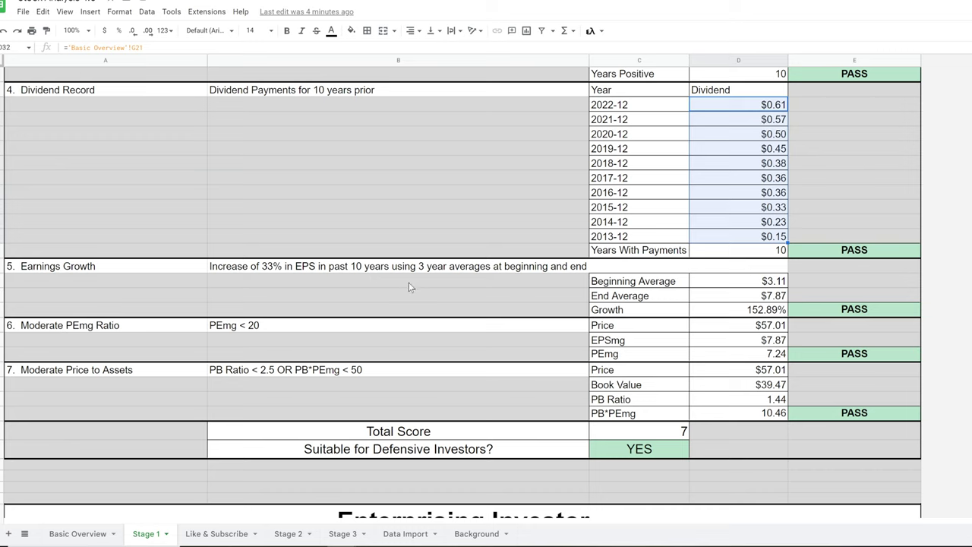
{"action": "left_click", "coordinate": [722, 289]}
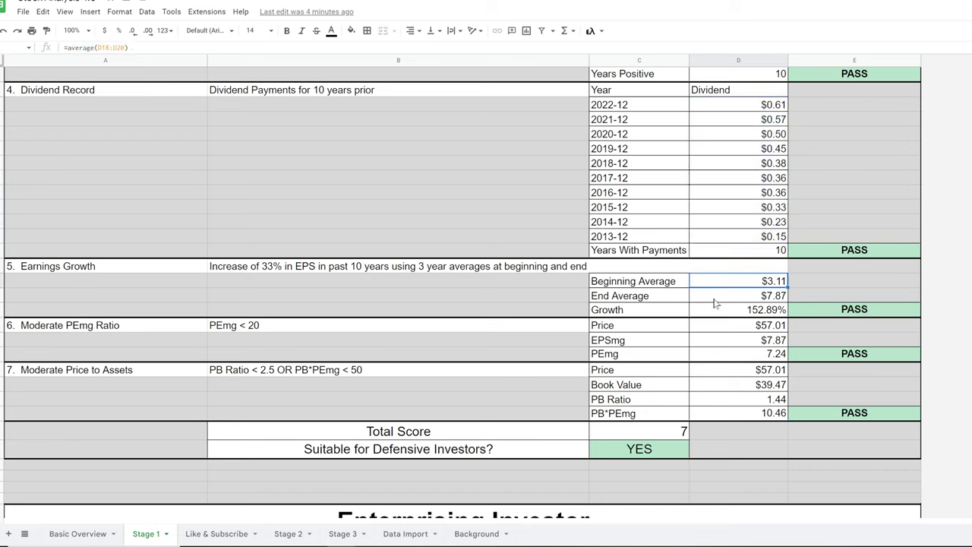
{"action": "left_click", "coordinate": [722, 312]}
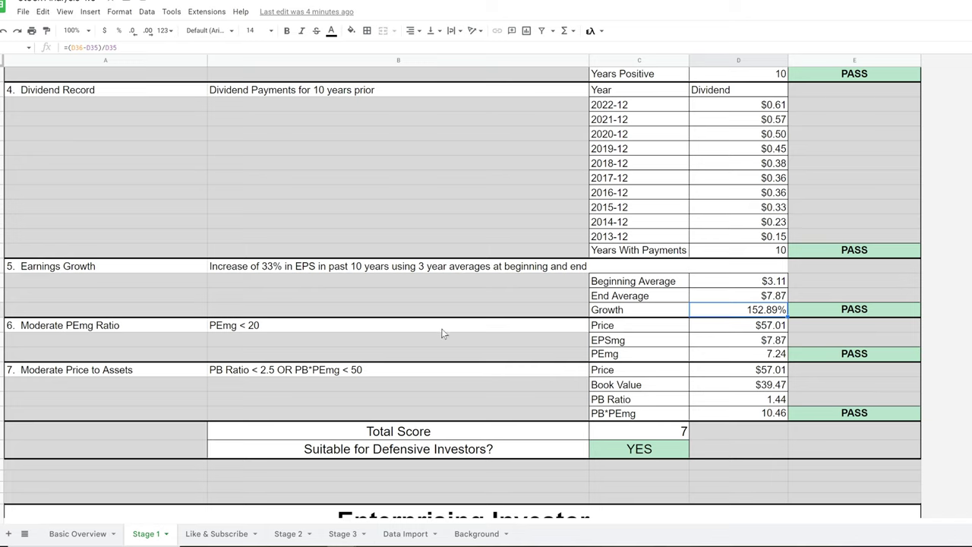
{"action": "left_click", "coordinate": [723, 356]}
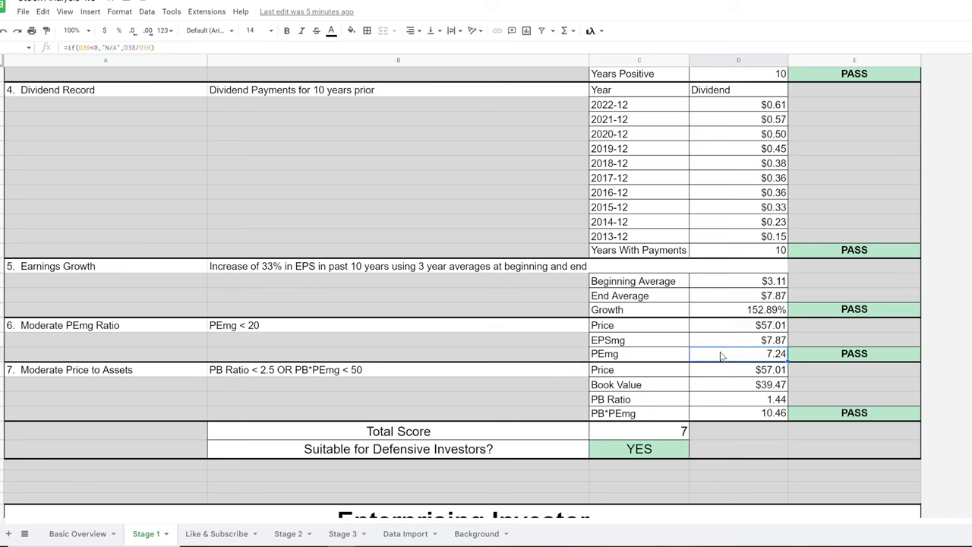
{"action": "left_click", "coordinate": [724, 402]}
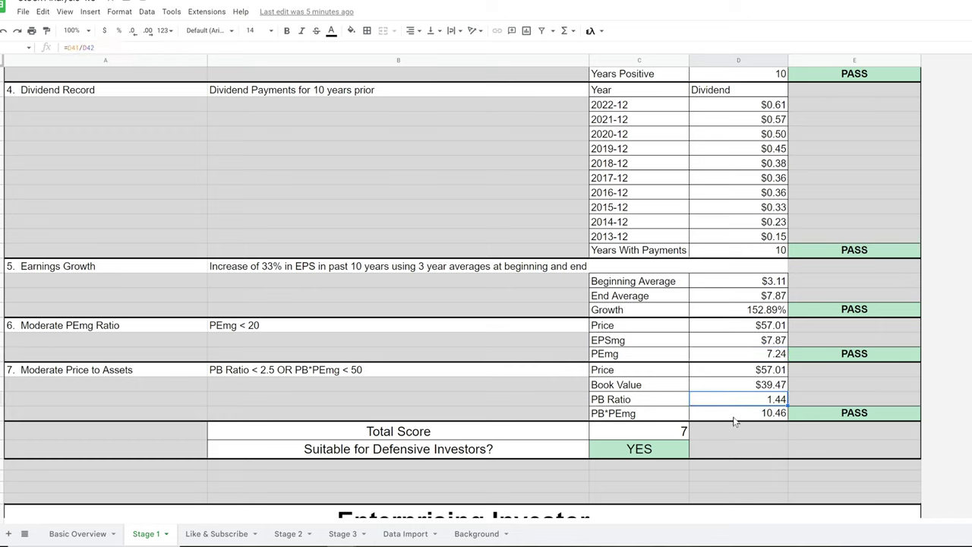
{"action": "left_click", "coordinate": [662, 437]}
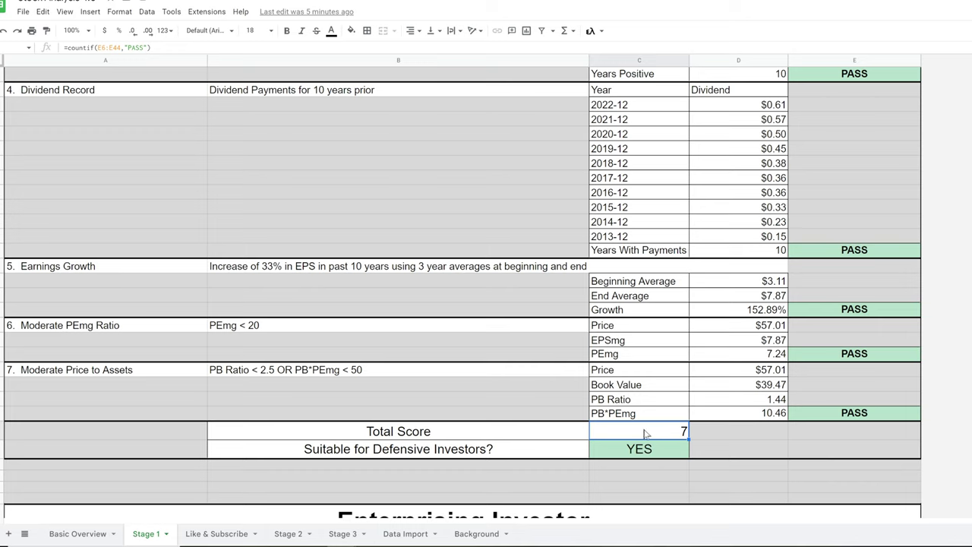
Step: Review the five Enterprising Investor tests, including the pass requirement, total score and suitability
{"action": "scroll", "coordinate": [558, 378], "scroll_direction": "down", "scroll_amount": 3}
{"action": "scroll", "coordinate": [556, 383], "scroll_direction": "up", "scroll_amount": 1}
{"action": "left_click", "coordinate": [555, 389]}
{"action": "scroll", "coordinate": [553, 392], "scroll_direction": "down", "scroll_amount": 3}
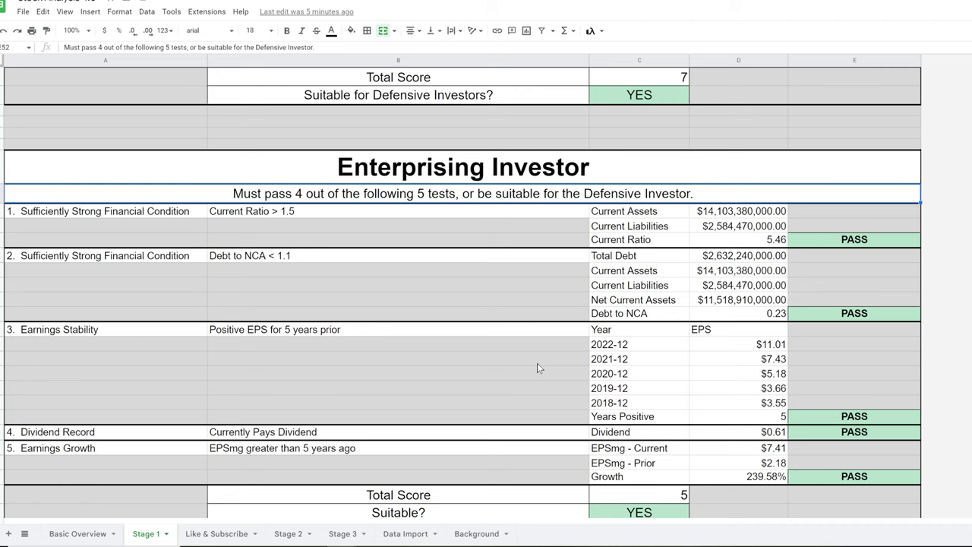
{"action": "scroll", "coordinate": [544, 315], "scroll_direction": "down", "scroll_amount": 1}
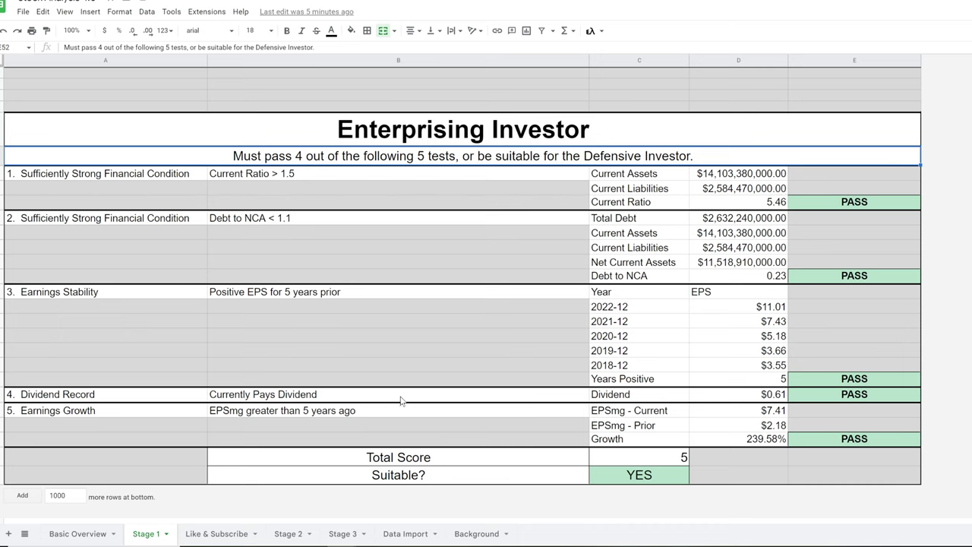
Step: Show the Like & Subscribe sheet, then open the Stage 2 sheet and examine its title and MG Value formula
{"action": "left_click", "coordinate": [208, 534]}
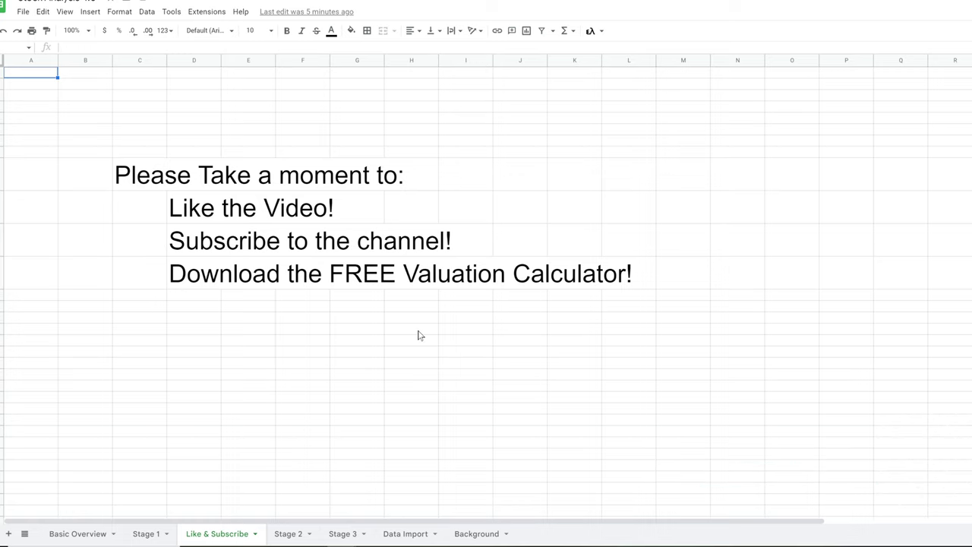
{"action": "left_click", "coordinate": [294, 533]}
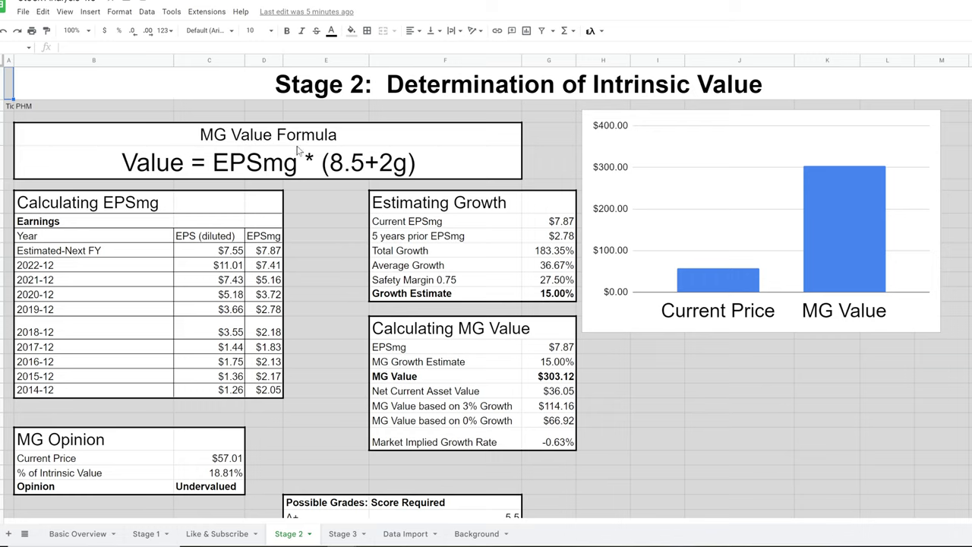
{"action": "left_click", "coordinate": [293, 95]}
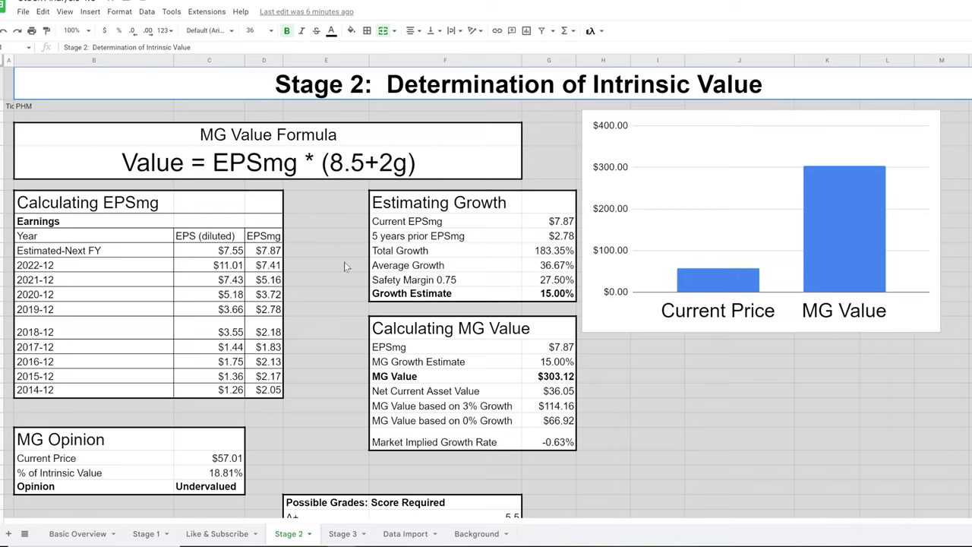
{"action": "left_click", "coordinate": [150, 171]}
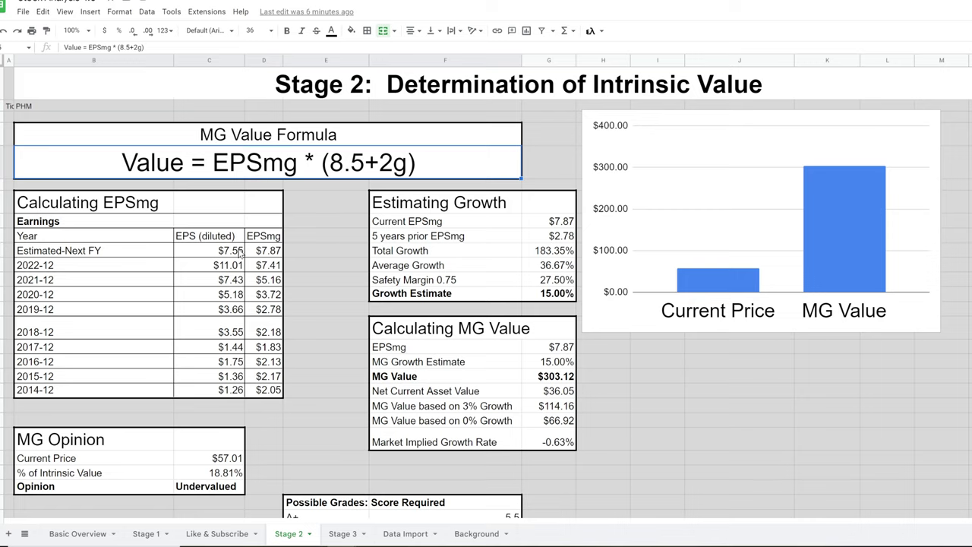
Step: Examine the five latest diluted EPS entries and current EPSmg, followed by each Estimating Growth line down to the growth estimate
{"action": "left_click_drag", "start_coordinate": [239, 253], "coordinate": [238, 312]}
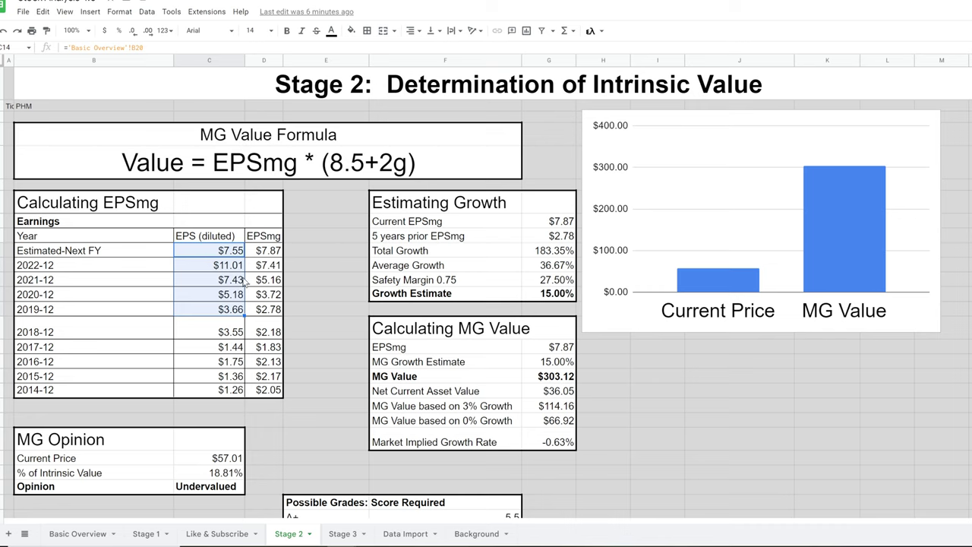
{"action": "left_click", "coordinate": [255, 258]}
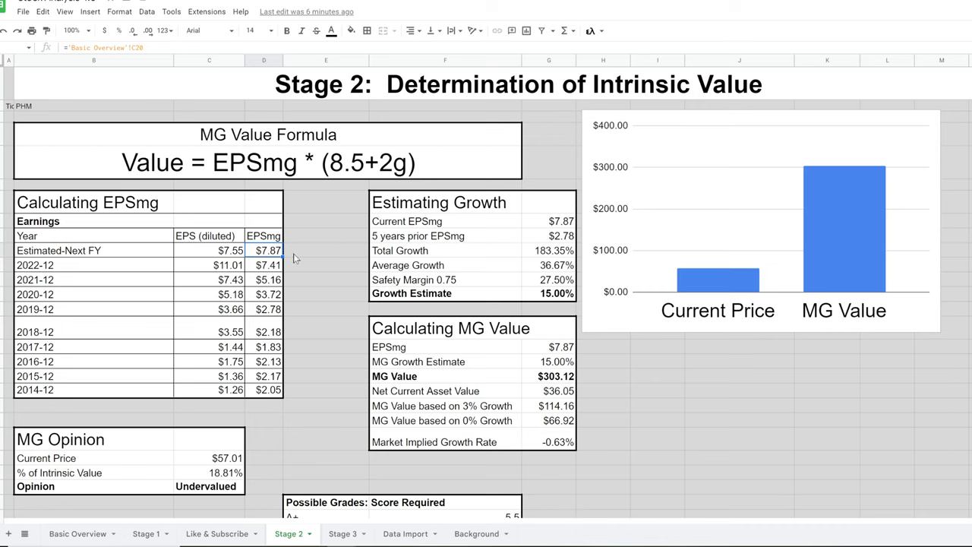
{"action": "left_click", "coordinate": [536, 225]}
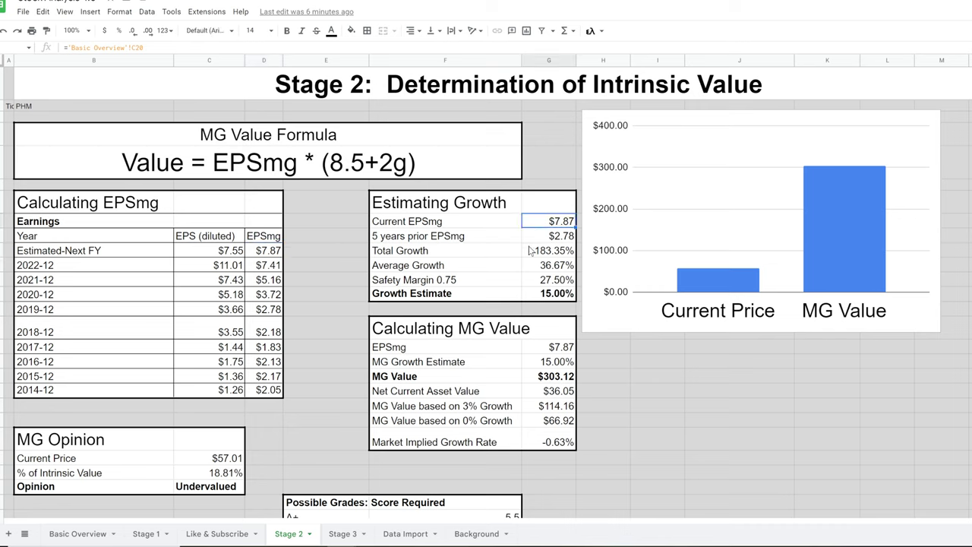
{"action": "left_click", "coordinate": [533, 236]}
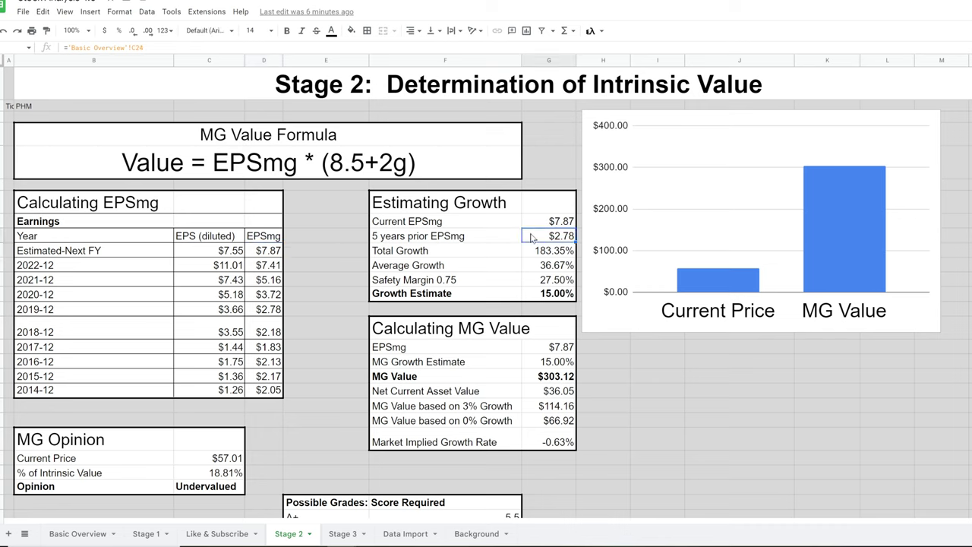
{"action": "left_click", "coordinate": [528, 252]}
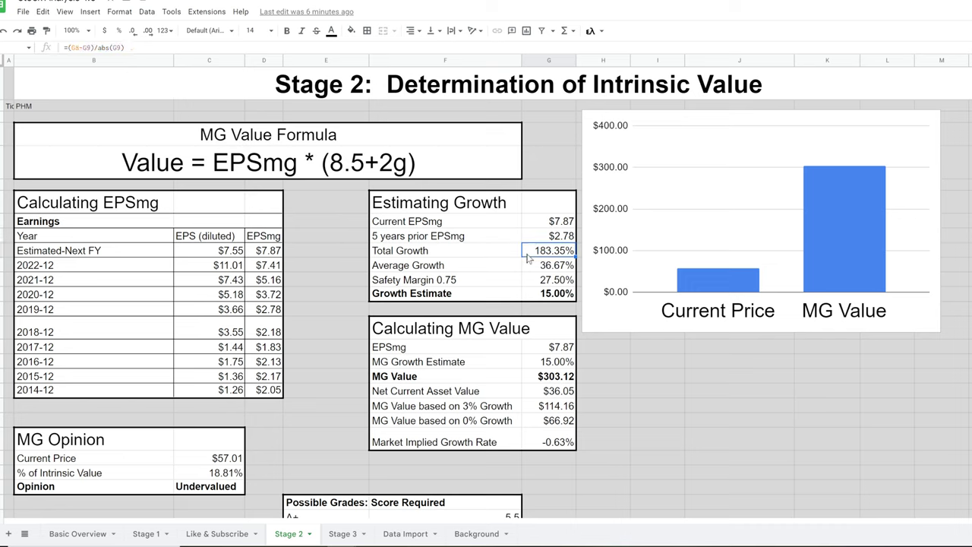
{"action": "left_click", "coordinate": [530, 268]}
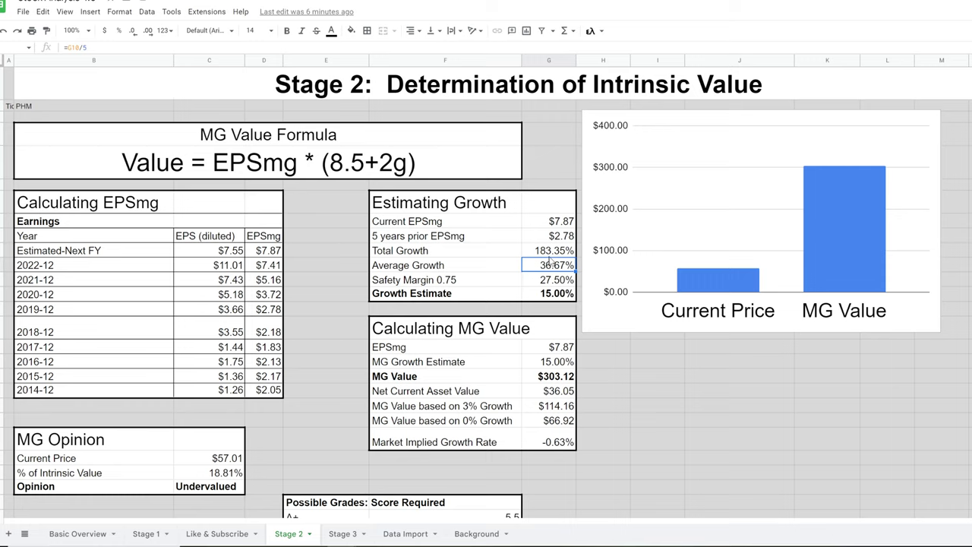
{"action": "left_click", "coordinate": [532, 282]}
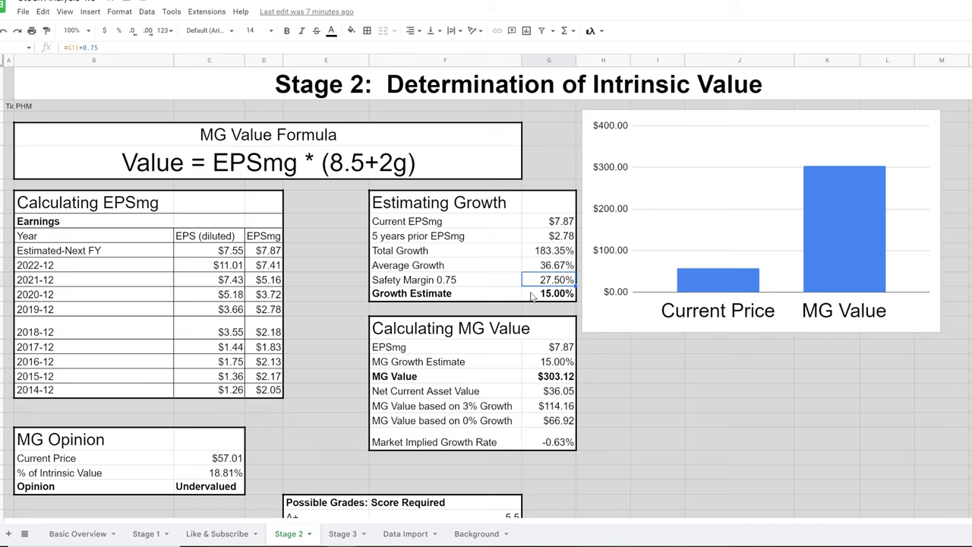
{"action": "left_click", "coordinate": [532, 295]}
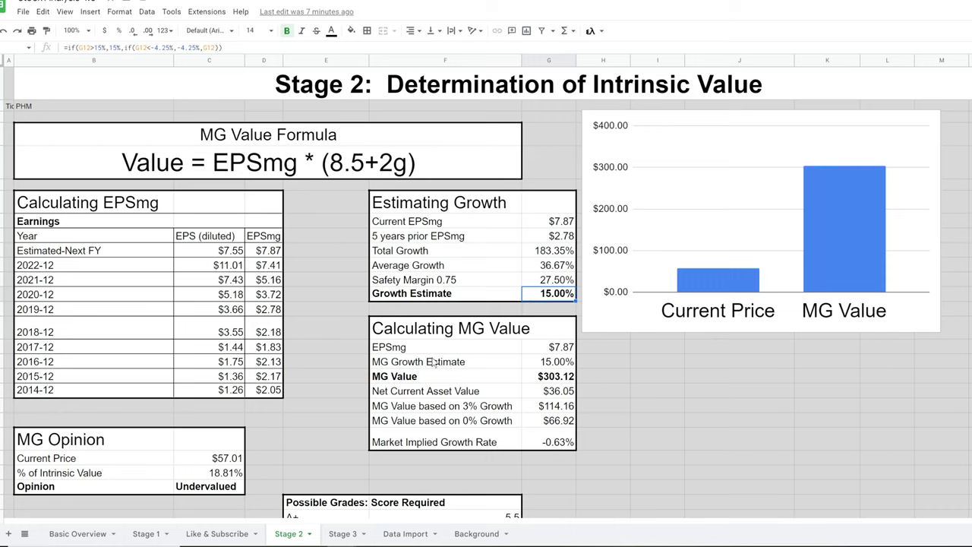
Step: Check the EPSmg, MG Growth Estimate and resulting MG Value in the Calculating MG Value table
{"action": "left_click", "coordinate": [536, 349]}
{"action": "left_click", "coordinate": [531, 365]}
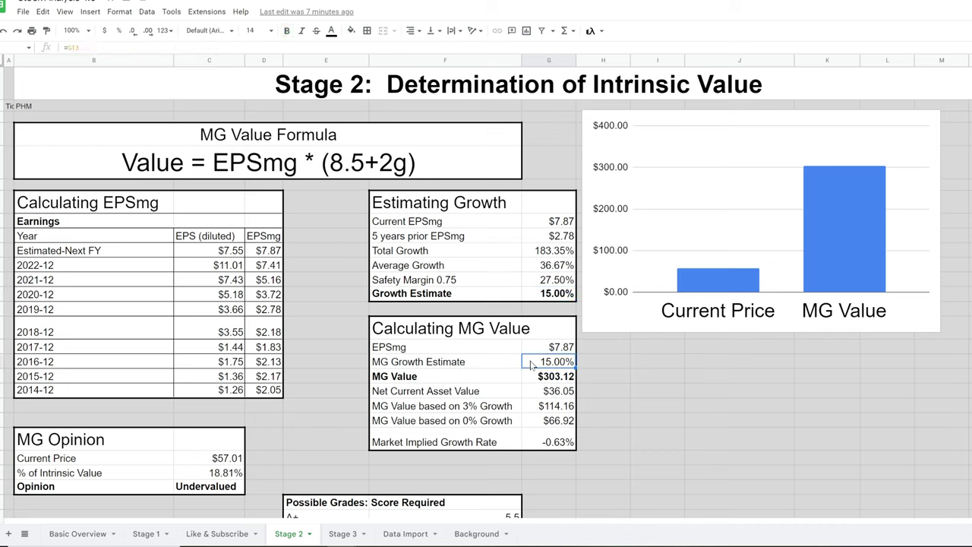
{"action": "left_click", "coordinate": [528, 384]}
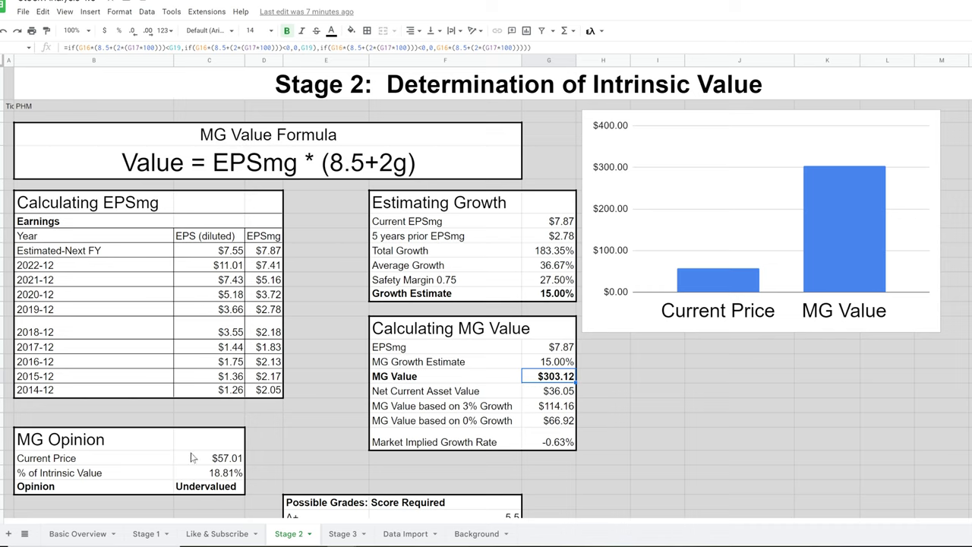
Step: Compare current price with MG Value in the bar chart, and check the MG Opinion's percentage of intrinsic value and opinion
{"action": "left_click", "coordinate": [627, 312]}
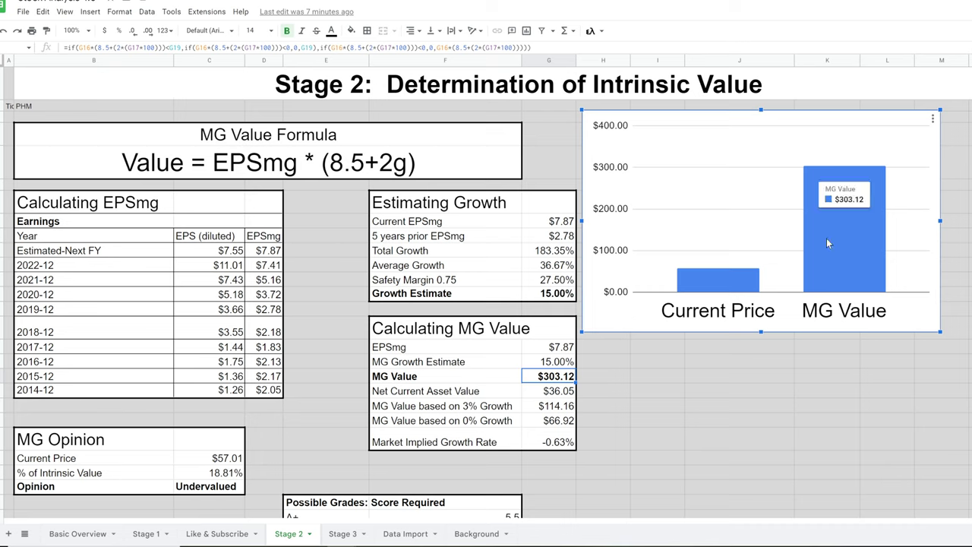
{"action": "mouse_move", "coordinate": [737, 281]}
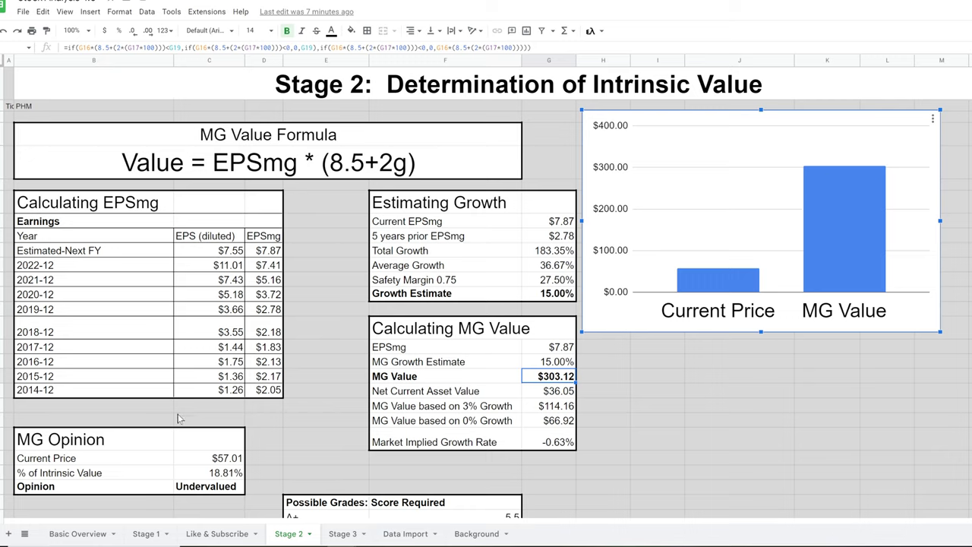
{"action": "left_click", "coordinate": [194, 473]}
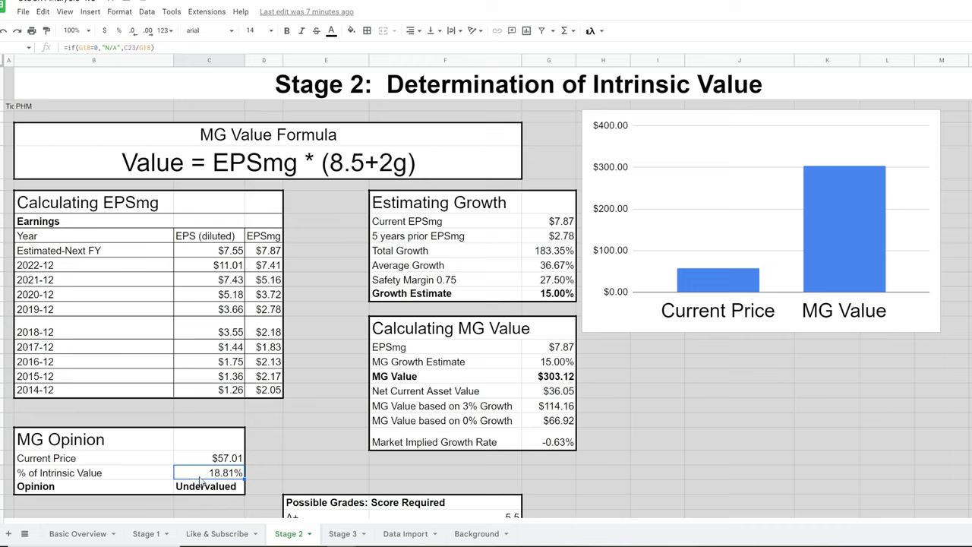
{"action": "left_click", "coordinate": [208, 490]}
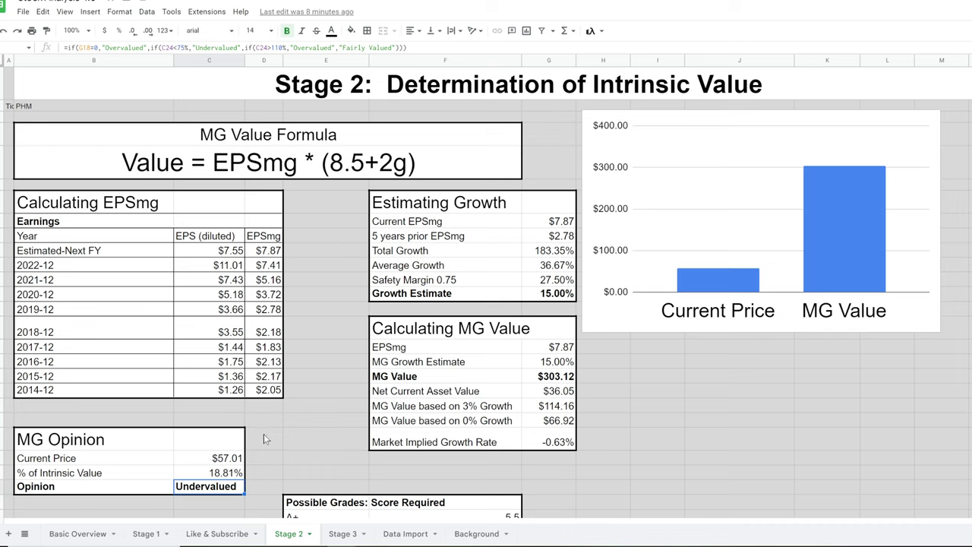
Step: Review the Net Current Asset Value, the MG Values based on 3% and 0% growth, and the Market Implied Growth Rate
{"action": "left_click", "coordinate": [535, 407]}
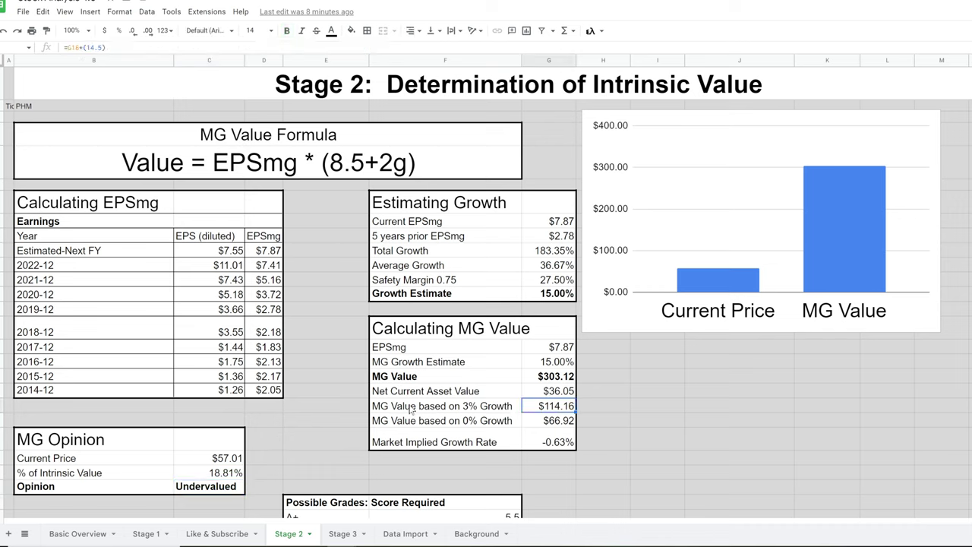
{"action": "left_click", "coordinate": [516, 397]}
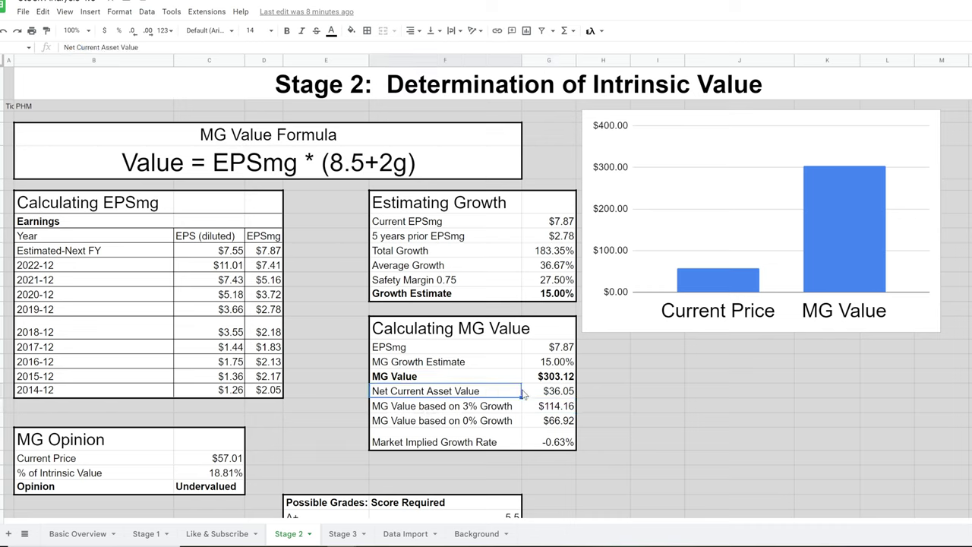
{"action": "left_click", "coordinate": [540, 397]}
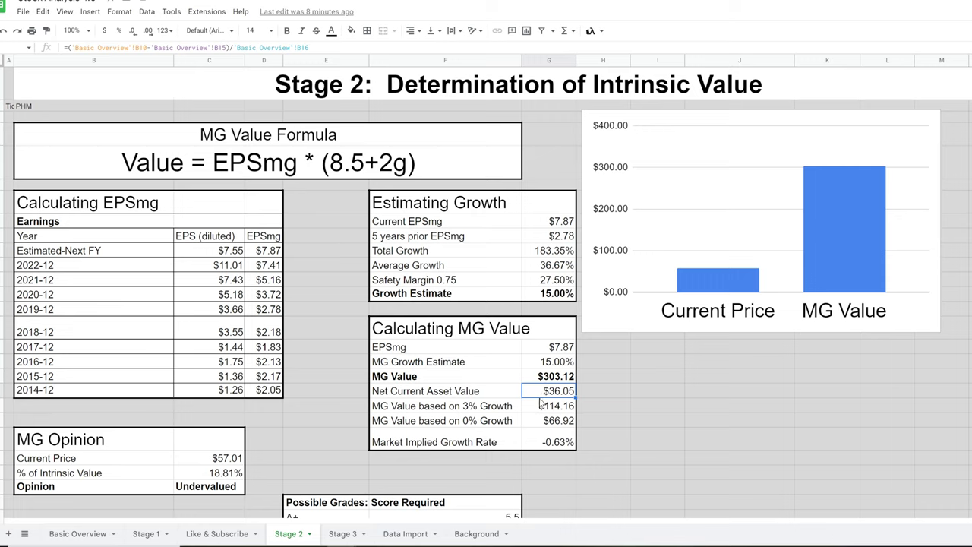
{"action": "left_click", "coordinate": [535, 407]}
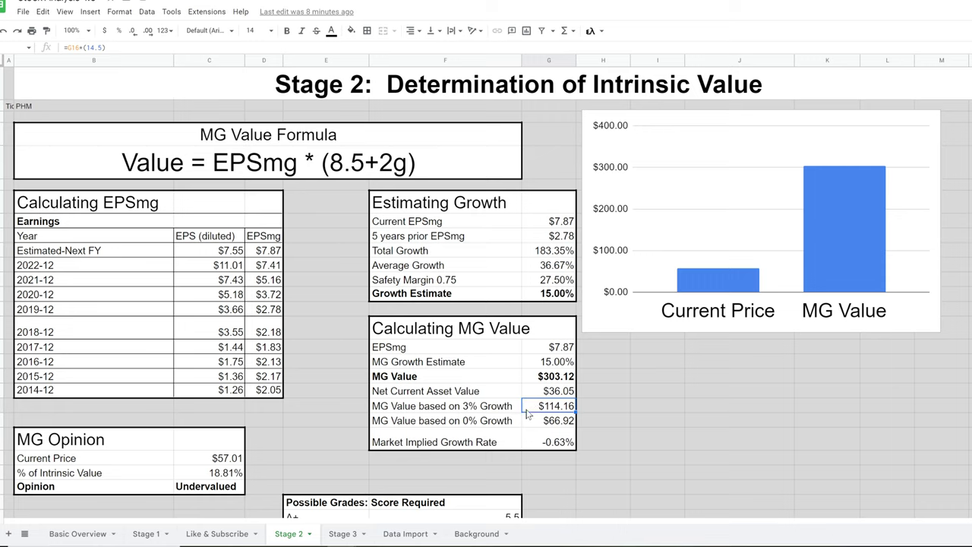
{"action": "left_click", "coordinate": [530, 423]}
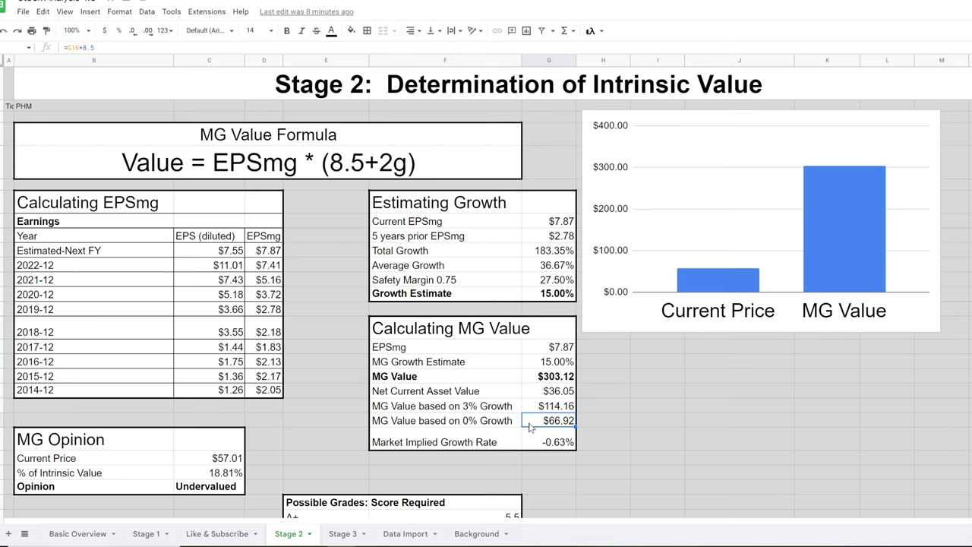
{"action": "left_click", "coordinate": [529, 447]}
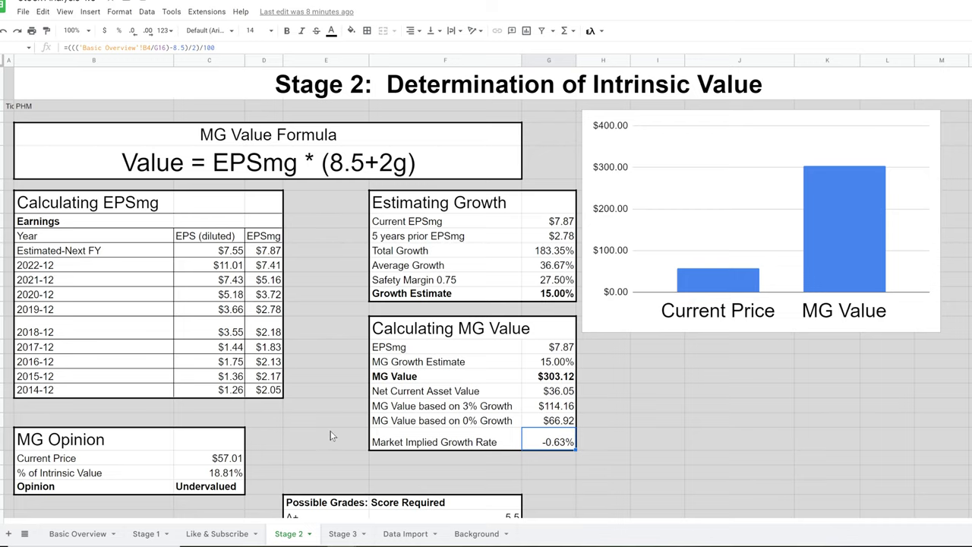
Step: Review every MG Grade factor score and the total, and match the total to the A- requirement in the possible grades table
{"action": "scroll", "coordinate": [309, 429], "scroll_direction": "down", "scroll_amount": 5}
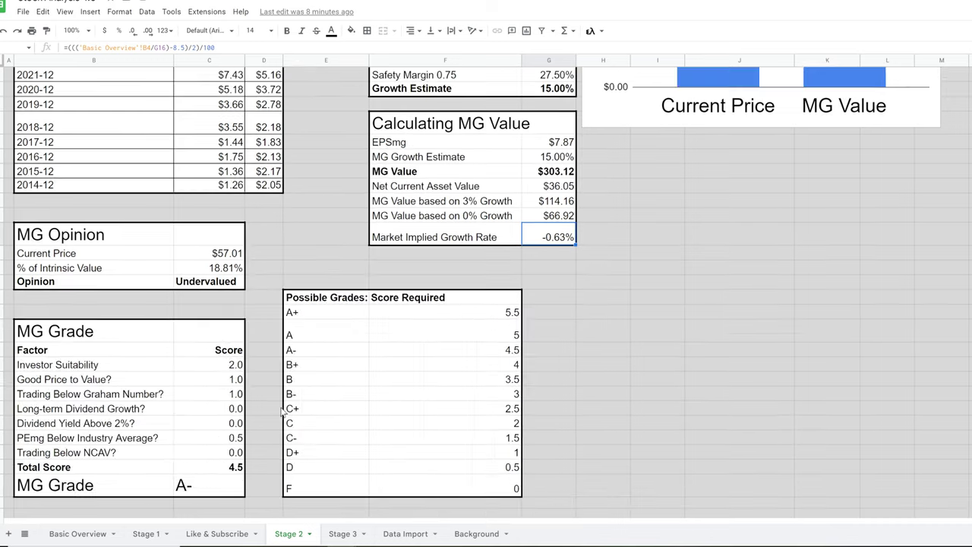
{"action": "left_click", "coordinate": [199, 367]}
{"action": "left_click_drag", "start_coordinate": [122, 339], "coordinate": [228, 497]}
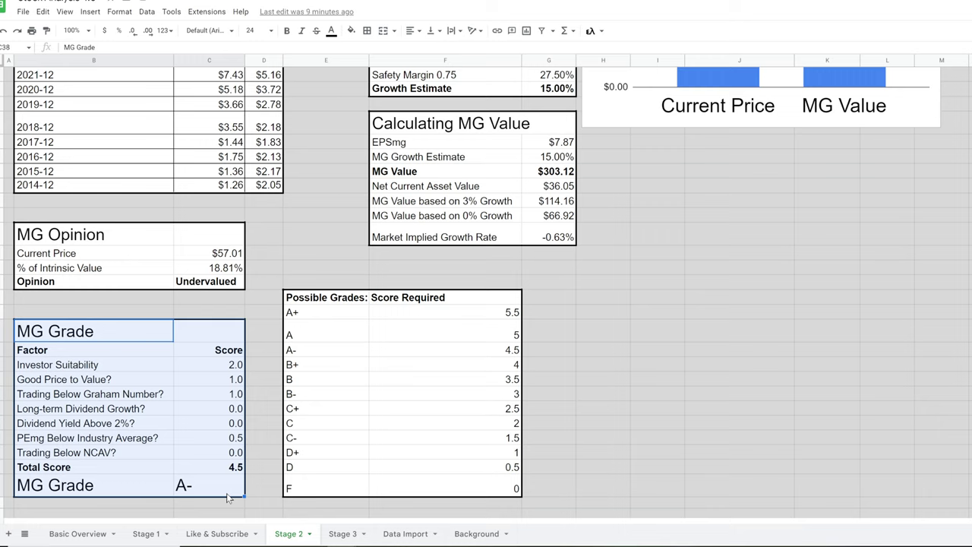
{"action": "left_click", "coordinate": [199, 369]}
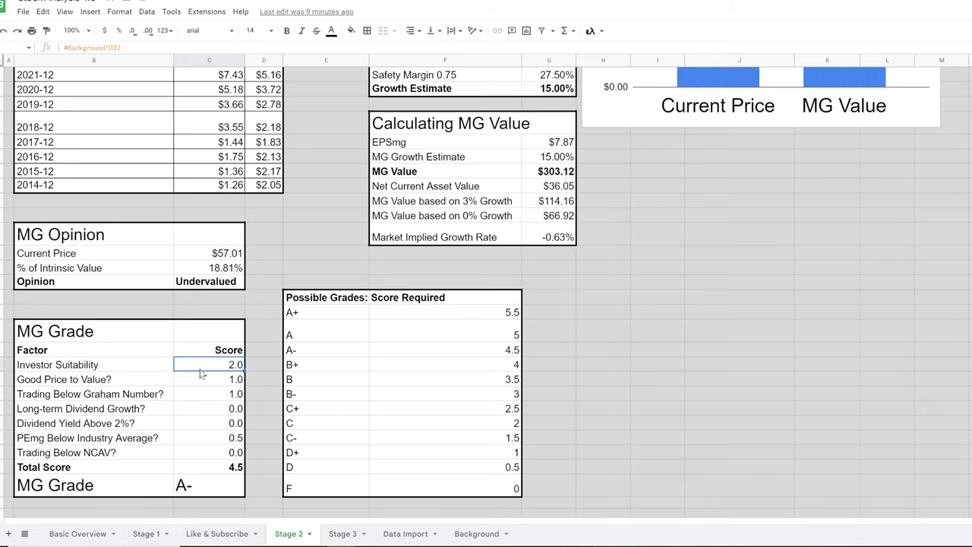
{"action": "left_click", "coordinate": [202, 383]}
{"action": "left_click", "coordinate": [203, 398]}
{"action": "left_click", "coordinate": [204, 415]}
{"action": "left_click", "coordinate": [201, 427]}
{"action": "left_click", "coordinate": [195, 444]}
{"action": "left_click", "coordinate": [206, 453]}
{"action": "left_click", "coordinate": [206, 469]}
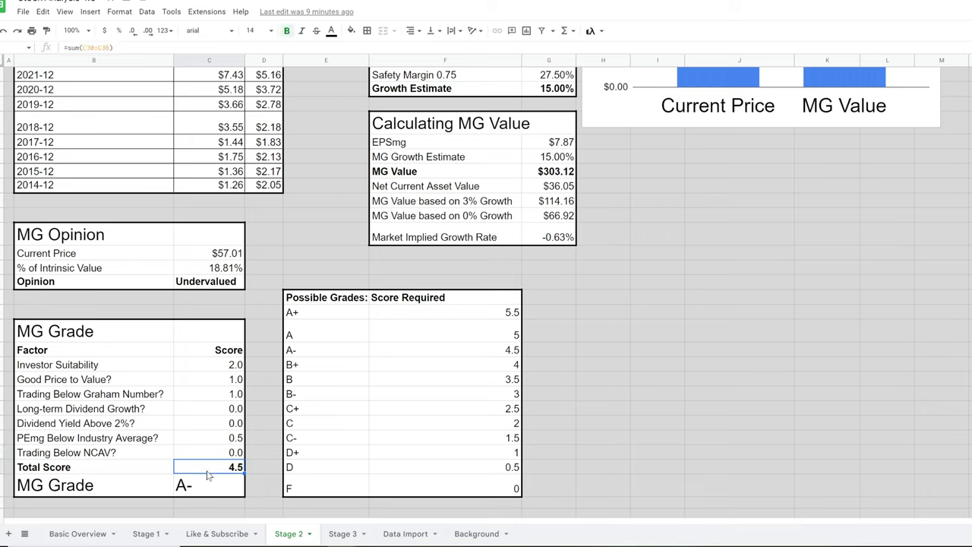
{"action": "left_click", "coordinate": [451, 351]}
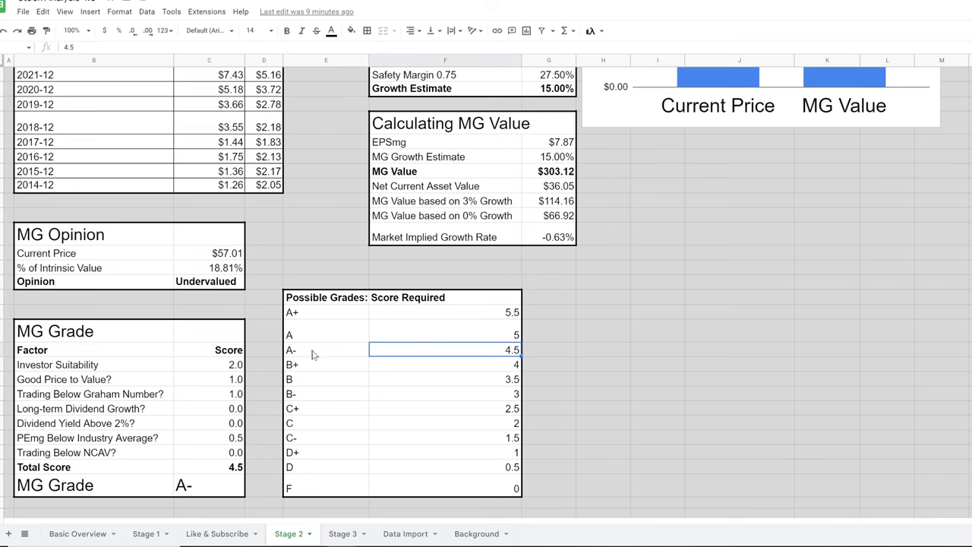
Step: Open the Stage 3 sheet and examine the NCAV, Graham Number and PEmg calculations
{"action": "left_click", "coordinate": [338, 533]}
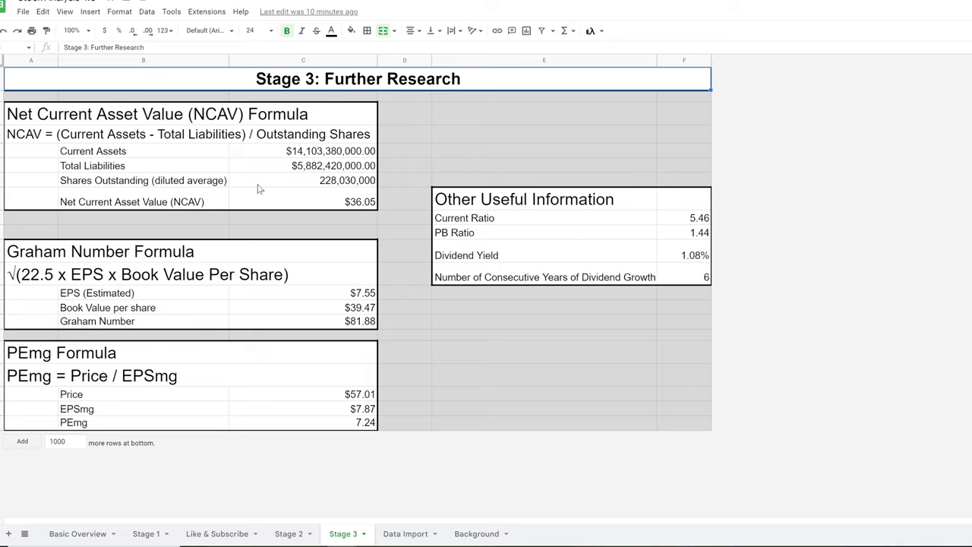
{"action": "left_click", "coordinate": [274, 206]}
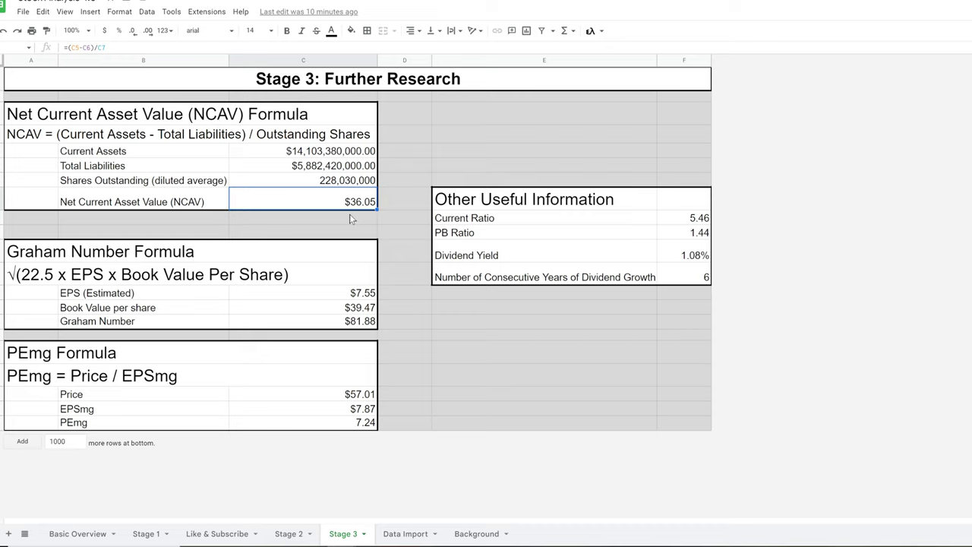
{"action": "left_click", "coordinate": [302, 294]}
{"action": "left_click", "coordinate": [300, 323]}
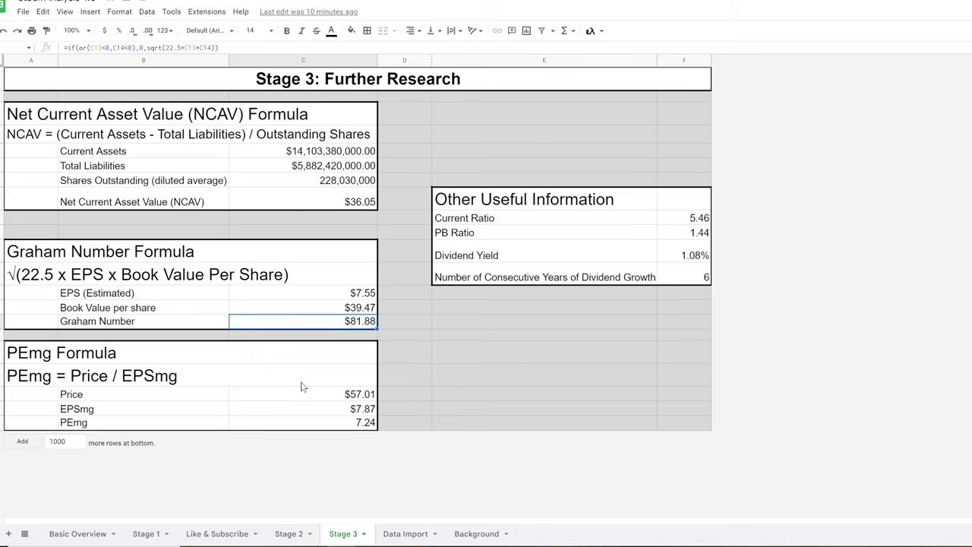
{"action": "left_click", "coordinate": [283, 422]}
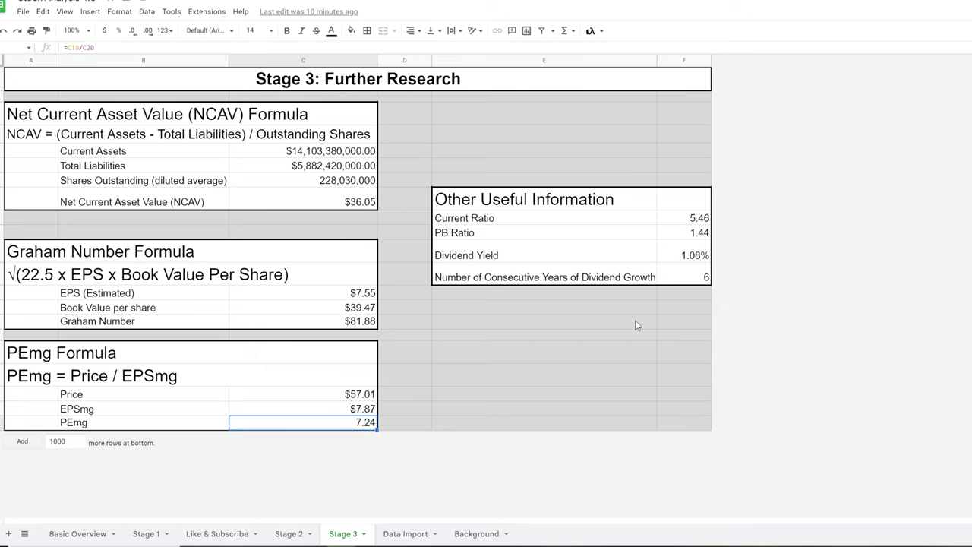
Step: Check the current ratio, PB ratio, dividend yield and consecutive years of dividend growth under Other Useful Information
{"action": "left_click", "coordinate": [676, 220]}
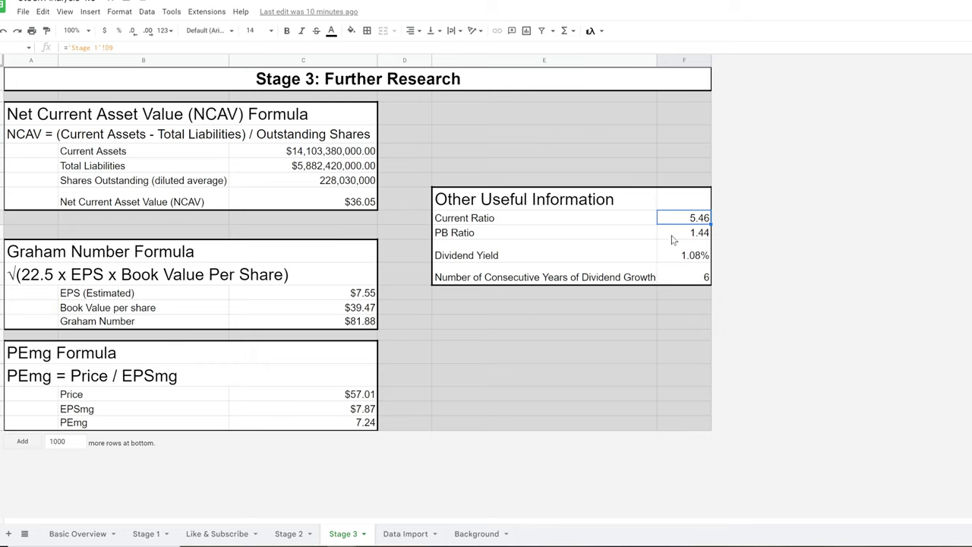
{"action": "left_click", "coordinate": [672, 239]}
{"action": "left_click", "coordinate": [667, 257]}
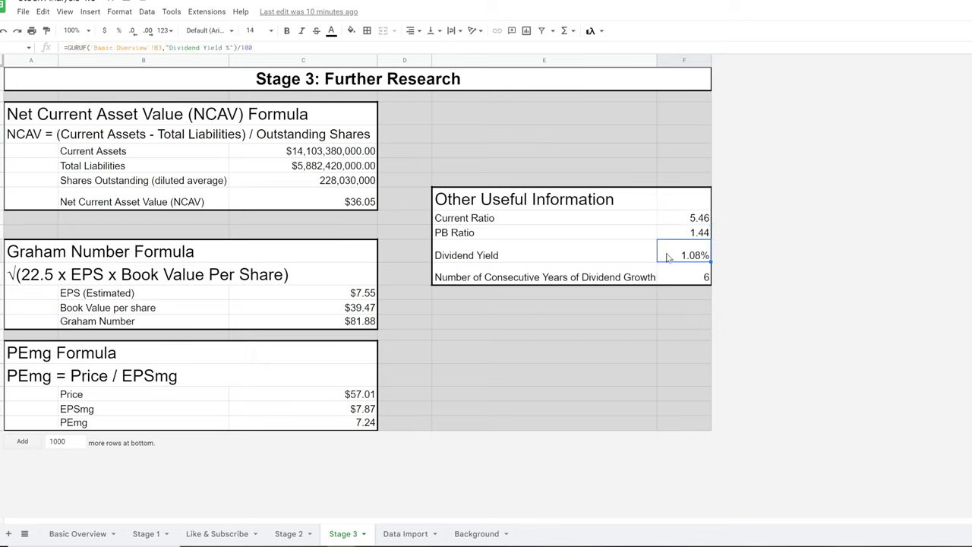
{"action": "left_click", "coordinate": [673, 281]}
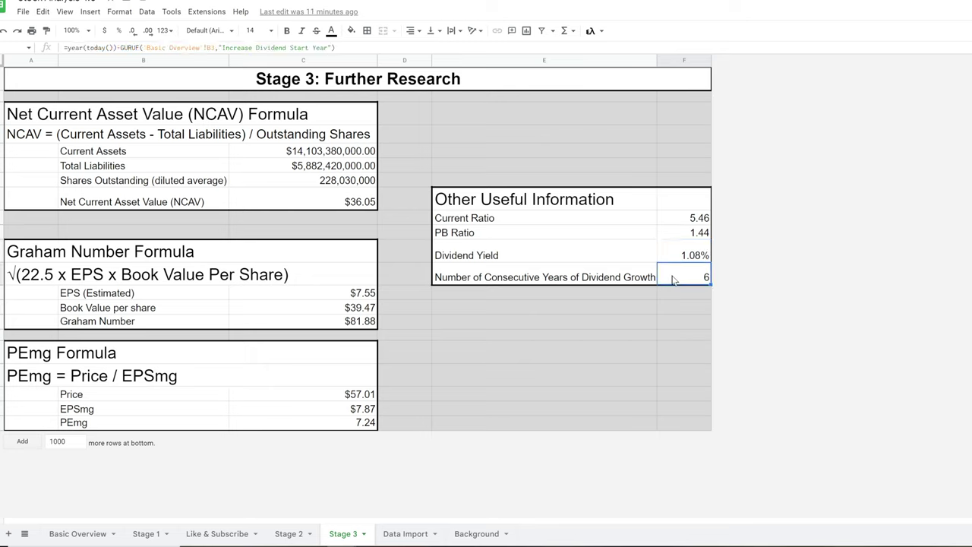